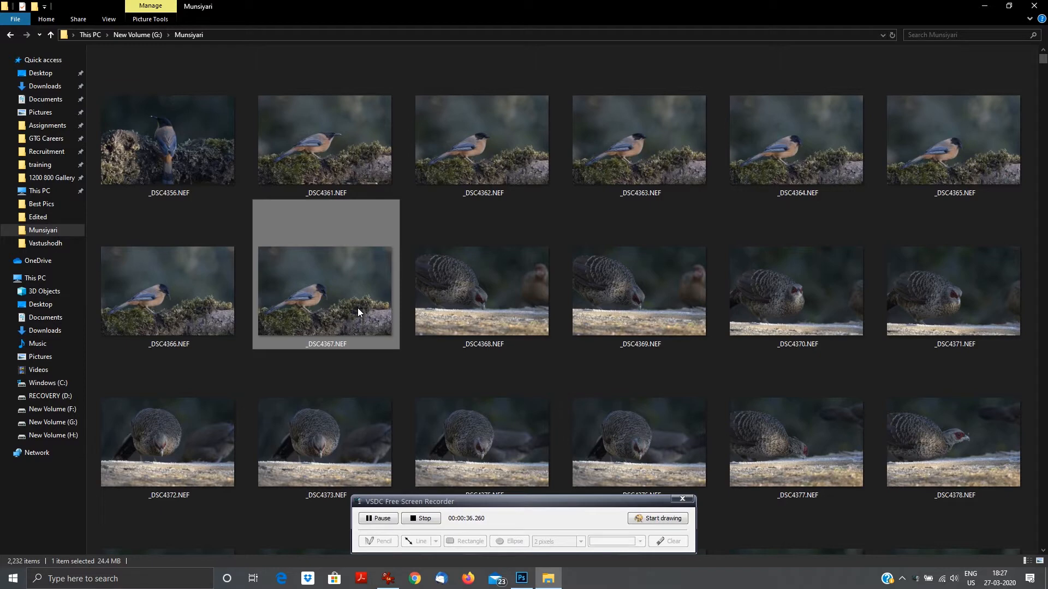
Browse the bird photos in the Munsiyari folder and view _DSC4430.NEF at full size.
key("Down")
key("Down")
key("Down")
key("Down")
key("Down")
key("Down")
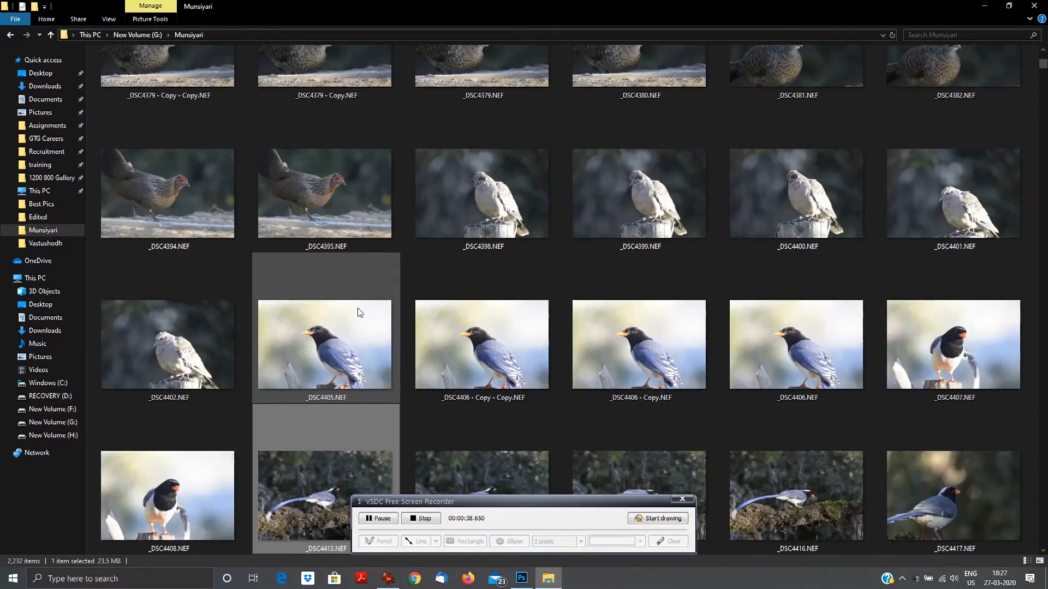
key("Down")
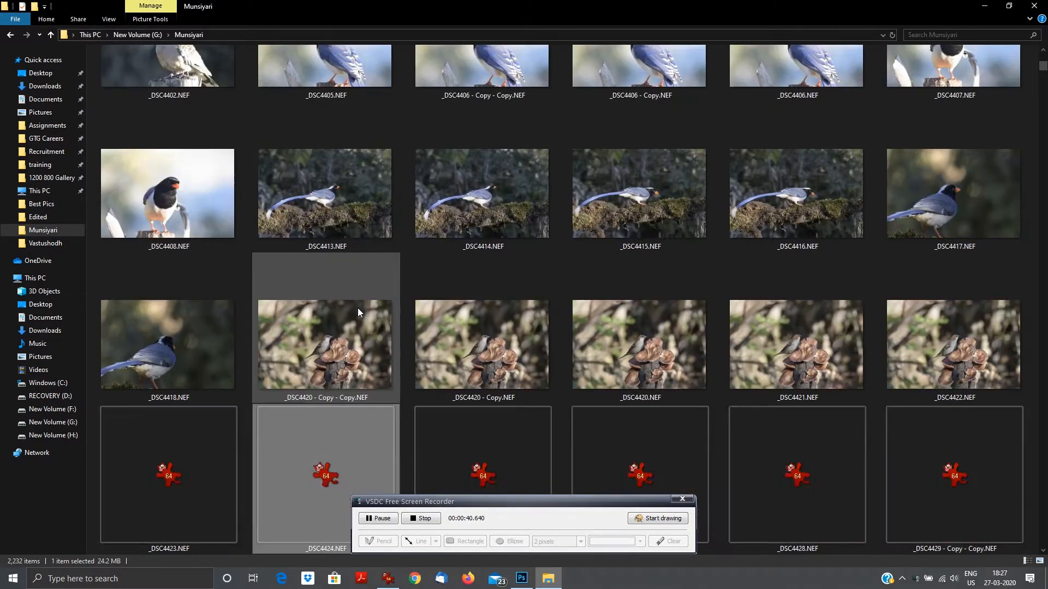
key("Down")
key("Down")
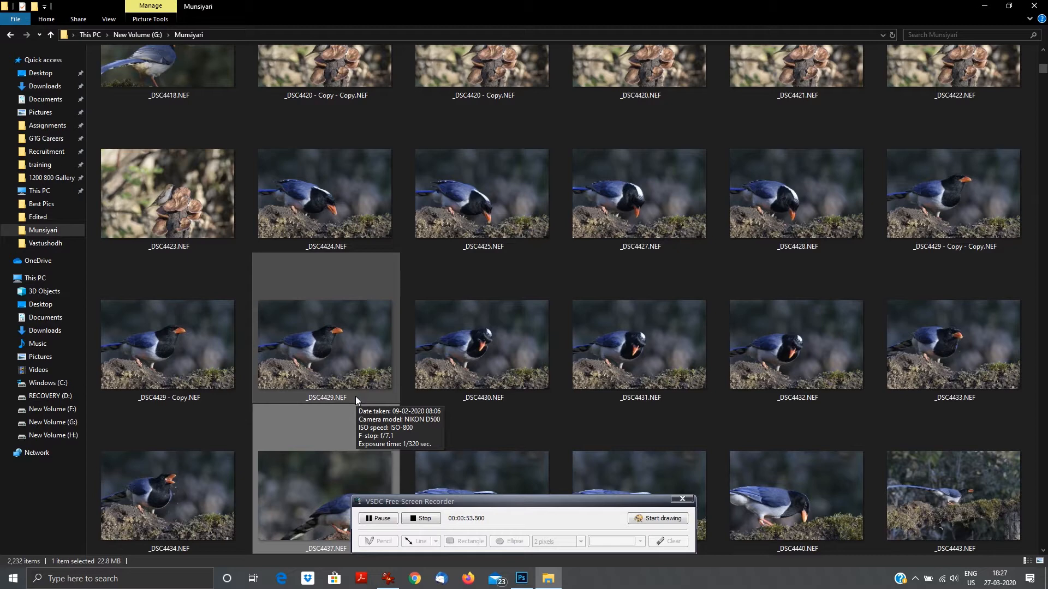
left_click(502, 333)
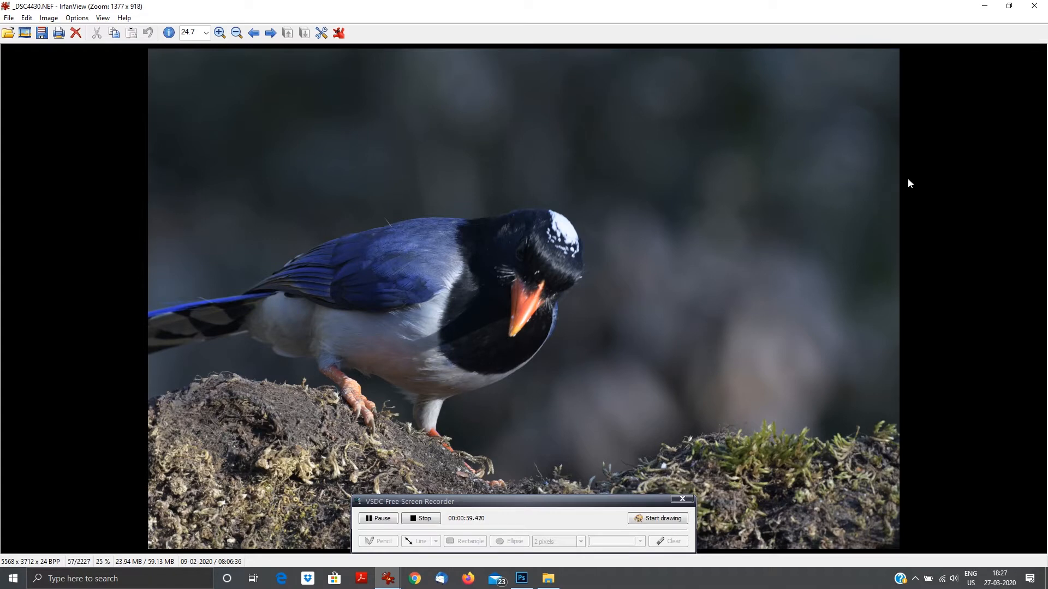
key("Escape")
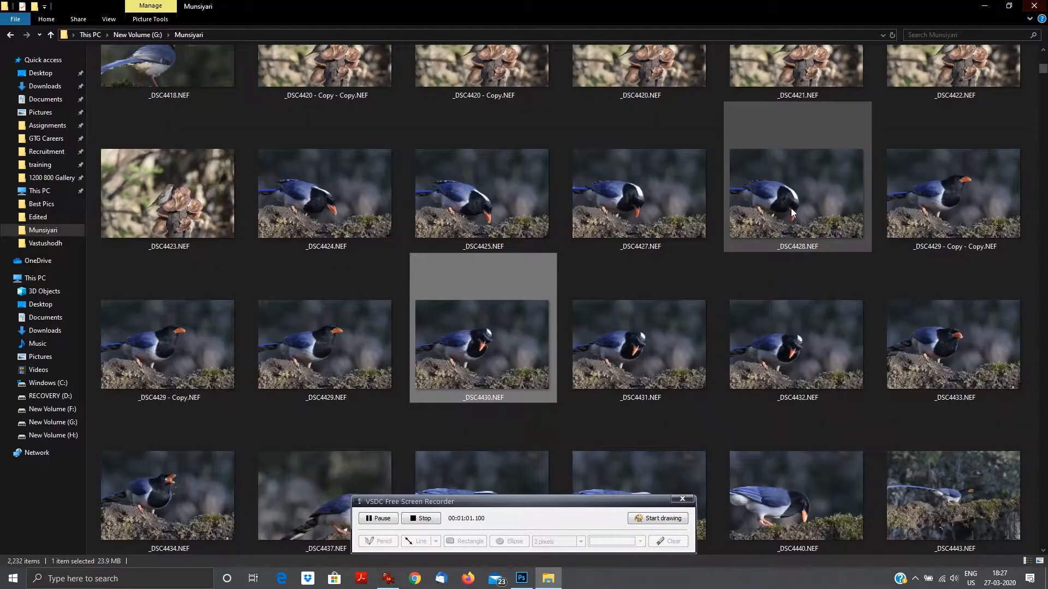
Scan the folder's thumbnails onward from _DSC4431.NEF for a photo to edit.
left_click(664, 359)
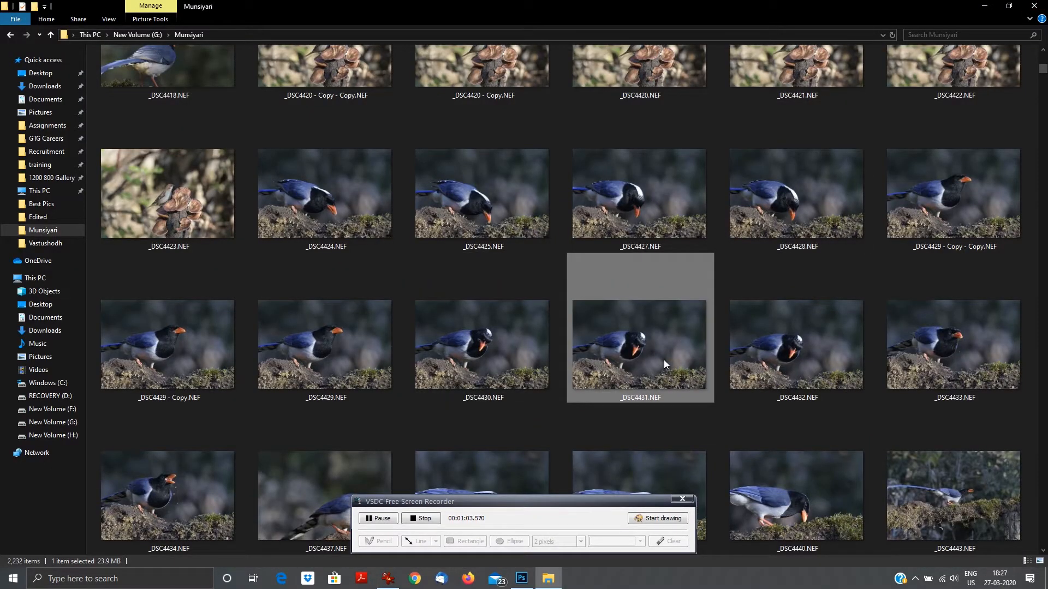
key("Down")
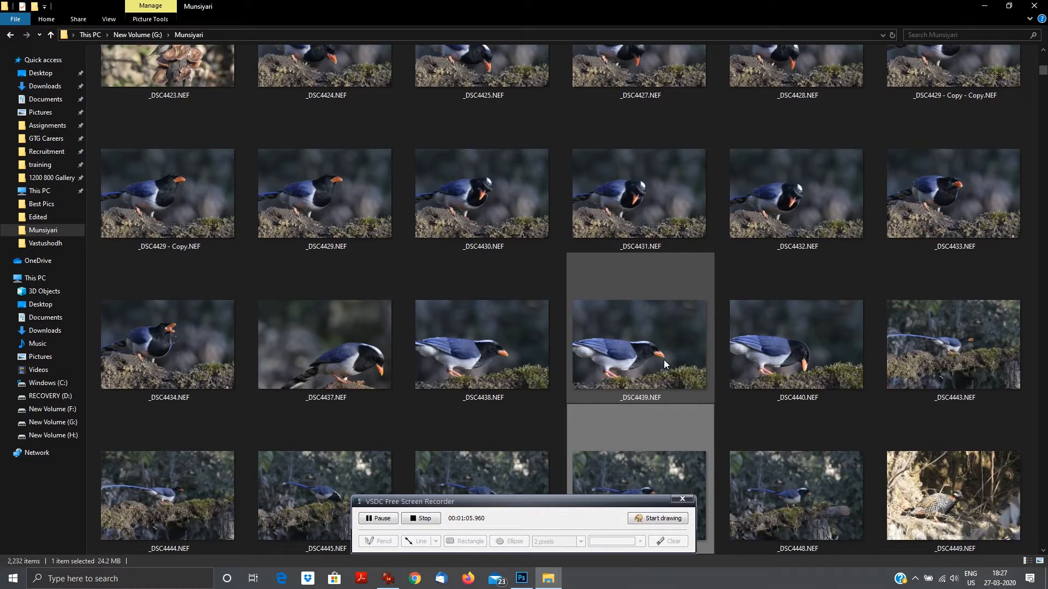
key("Down")
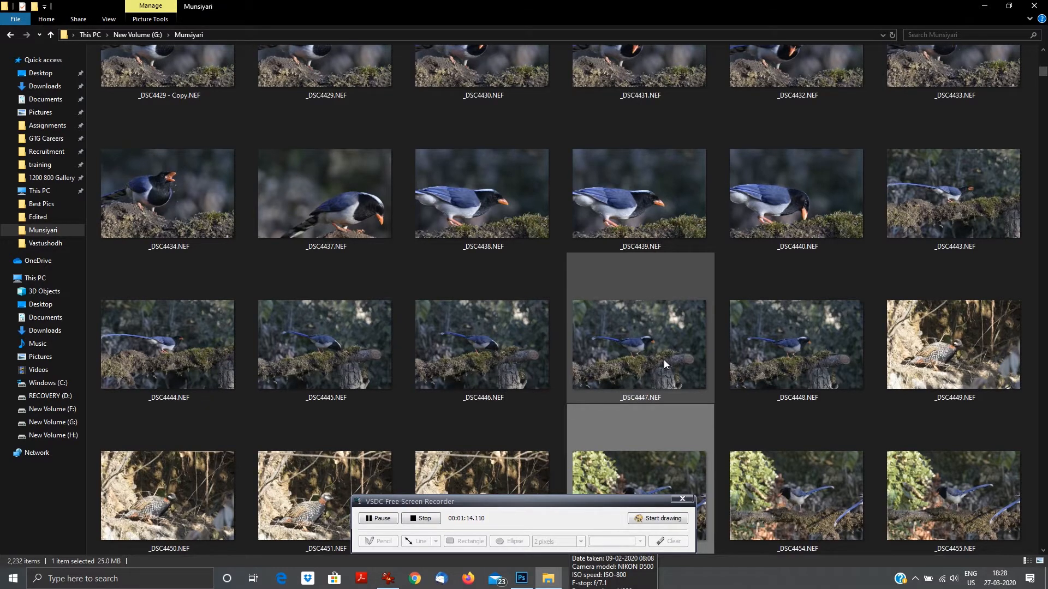
key("Down")
key("Down")
key("Down")
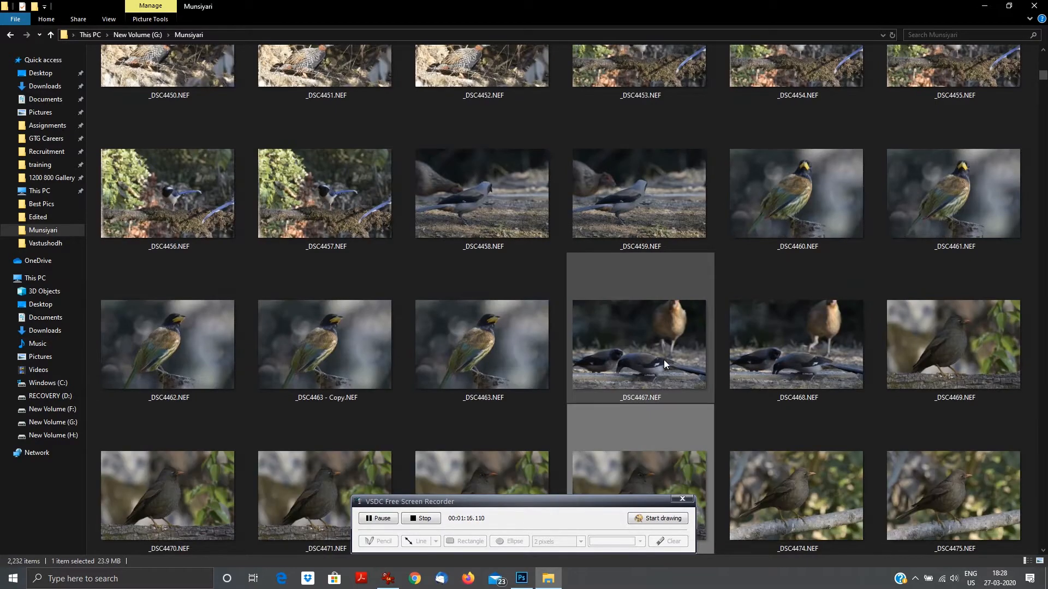
key("Down")
key("Down")
key("Down")
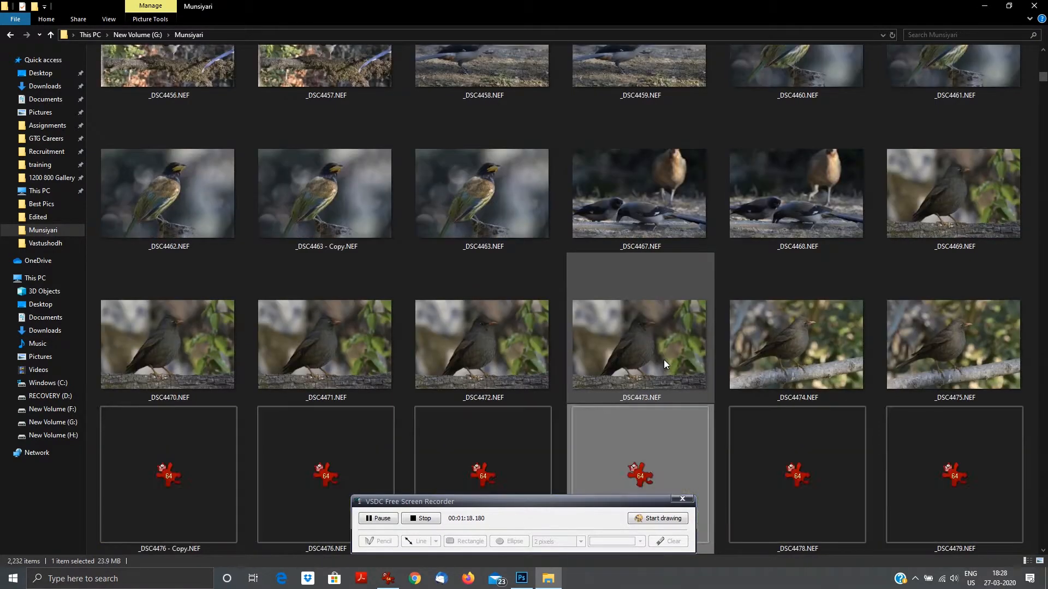
key("Down")
key("Down")
key("Down")
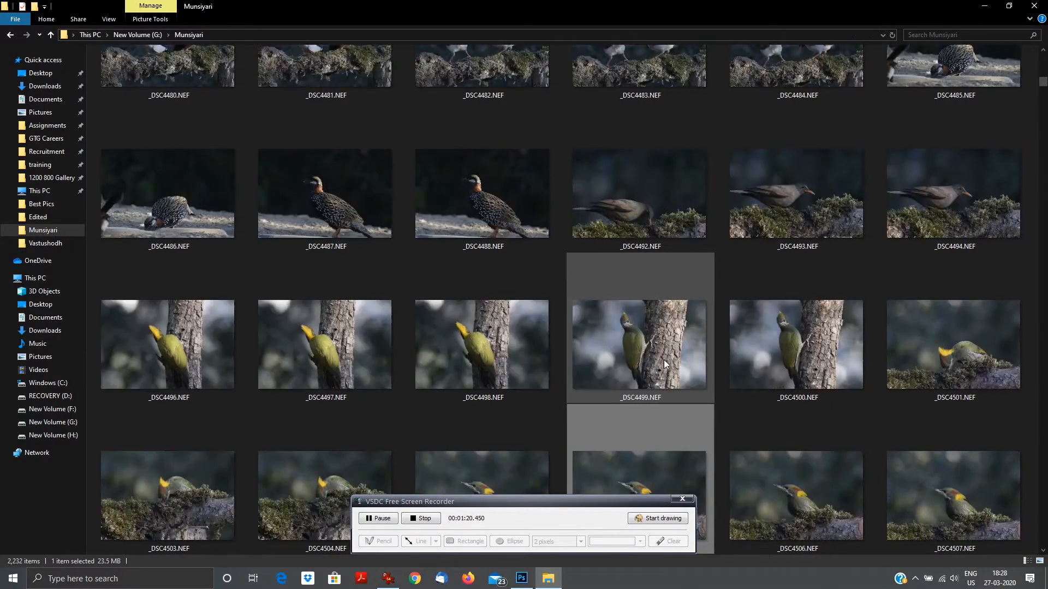
key("Down")
key("Down")
key("Down")
key("Down")
key("Down")
key("Down")
key("Down")
key("Down")
key("Down")
key("Down")
key("Down")
key("Down")
key("Down")
key("Down")
key("Down")
key("Down")
key("Down")
key("Down")
key("Down")
key("Down")
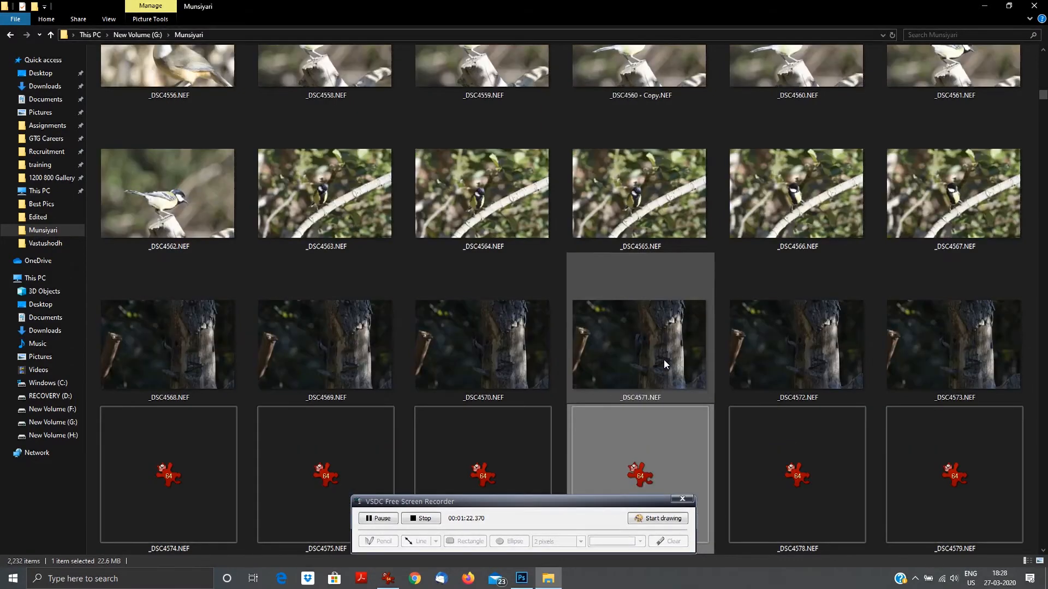
key("Down")
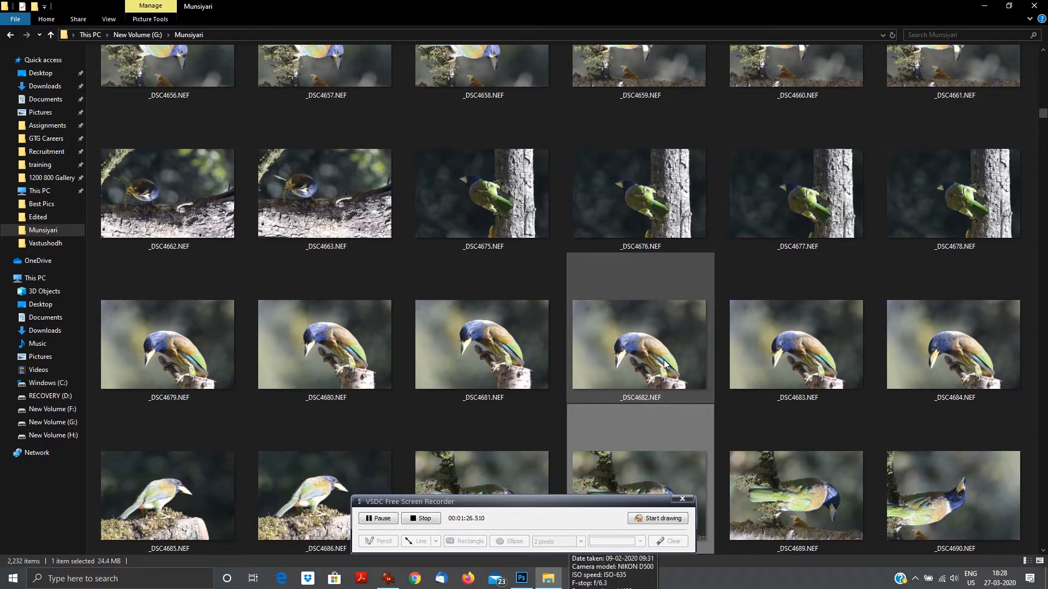
Jump near the end of the folder and work back to the snow pheasant photos starting at _DSC6983.NEF.
left_click_drag(1042, 116, 1043, 540)
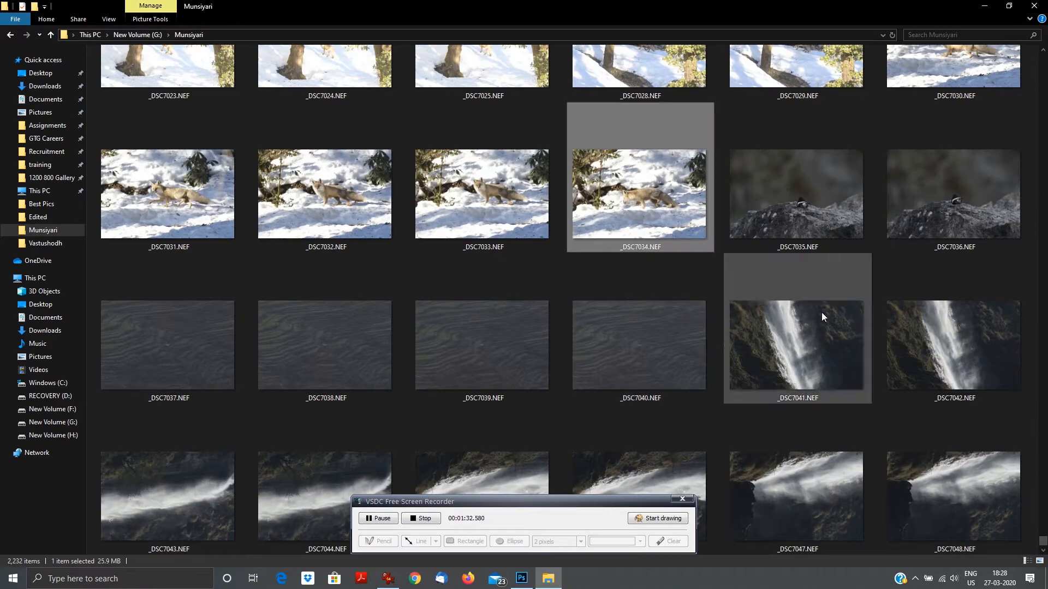
left_click(822, 237)
key("Up")
key("Up")
key("Up")
key("Up")
key("Up")
key("Up")
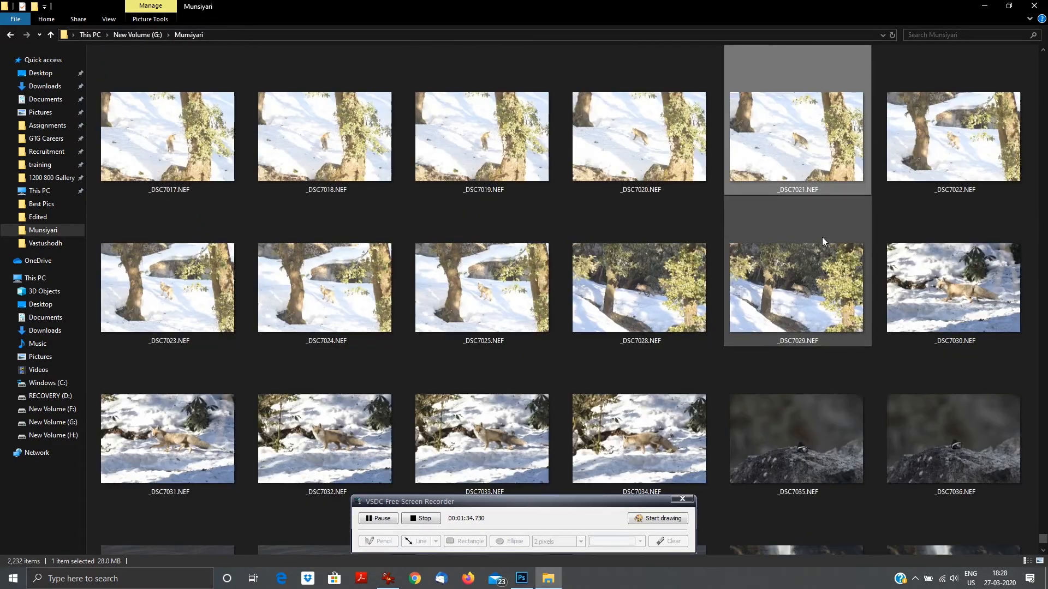
key("Up")
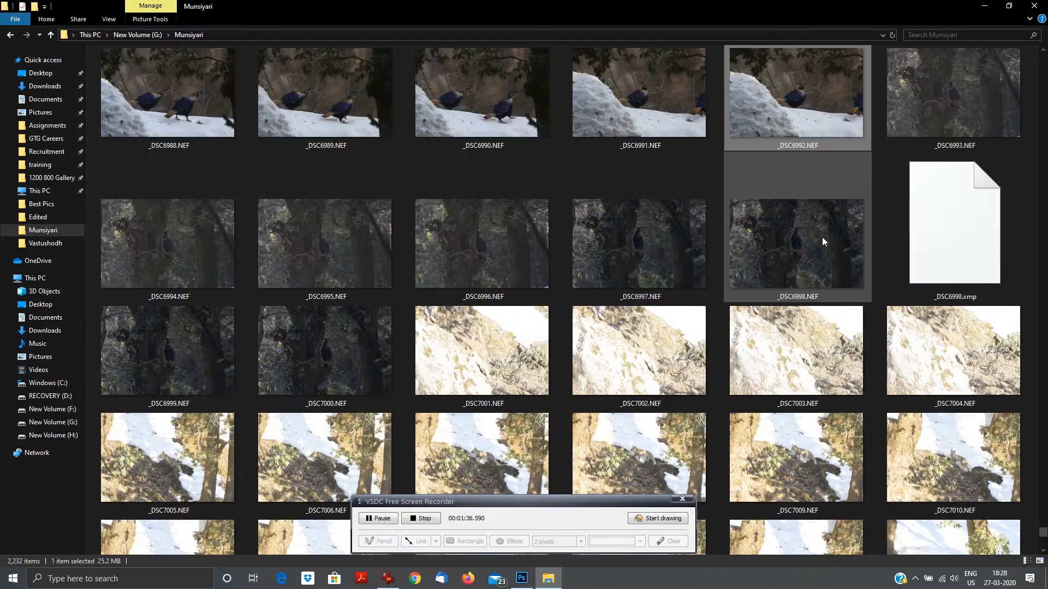
key("Left")
key("Left")
key("Left")
key("Left")
key("Up")
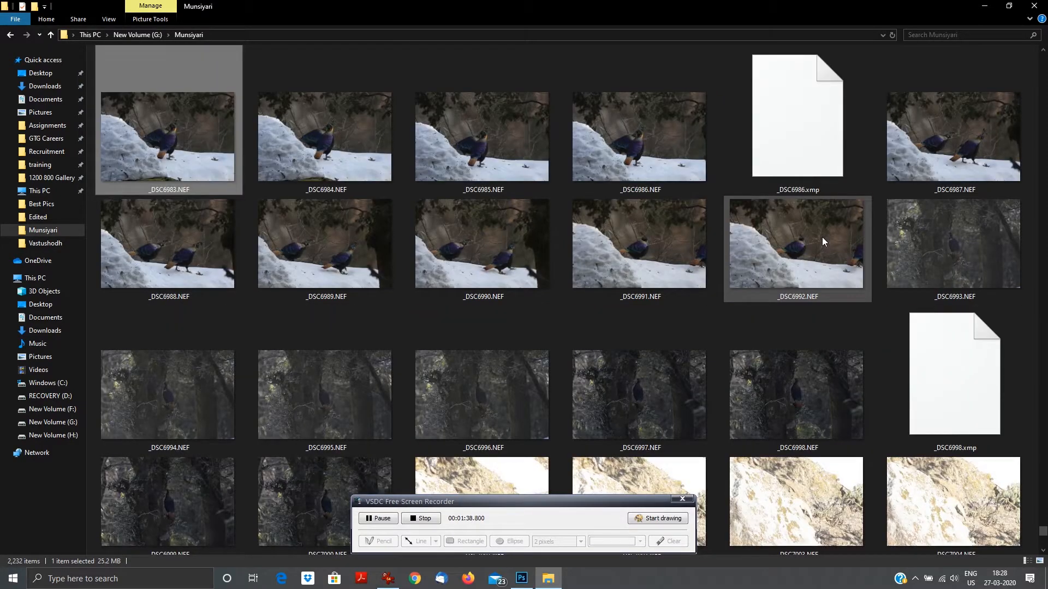
Step through the snow pheasant photos to _DSC6987.NEF, view it at full size and close the viewer.
key("Right")
key("Right")
key("Right")
key("Right")
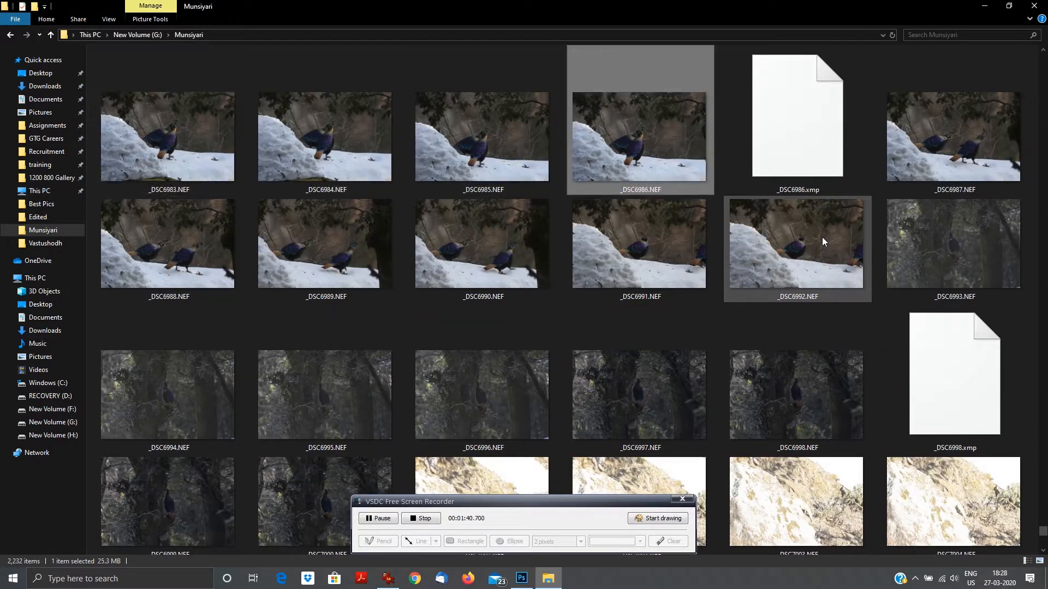
key("Right")
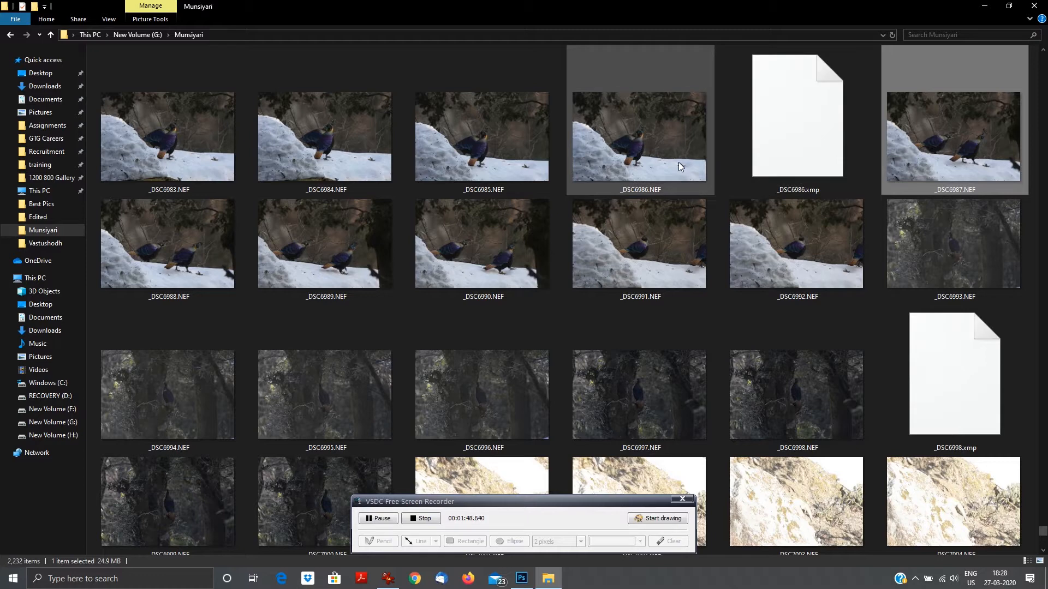
double_click(948, 157)
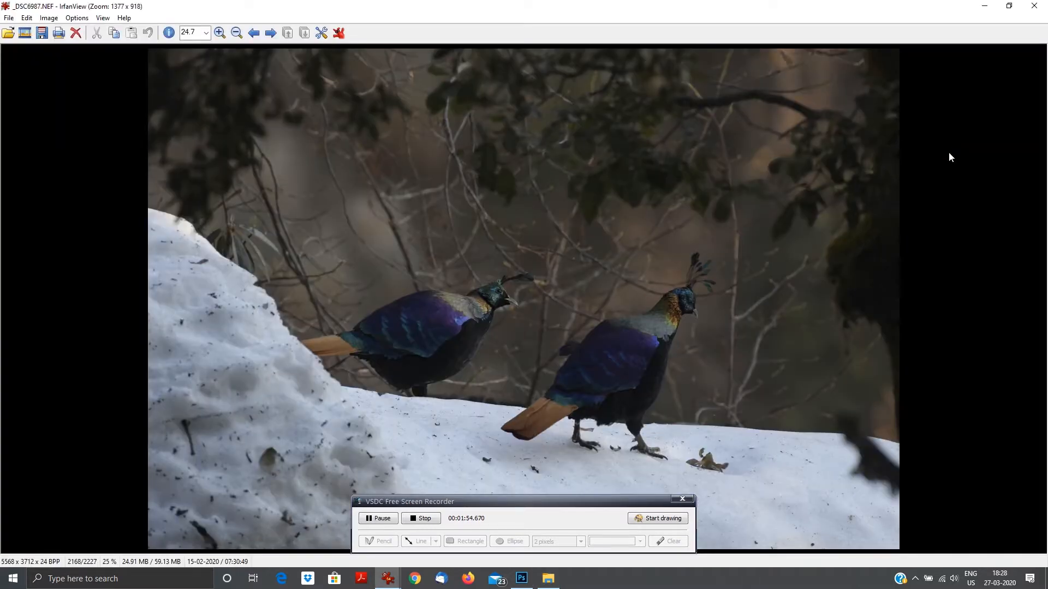
left_click(1034, 5)
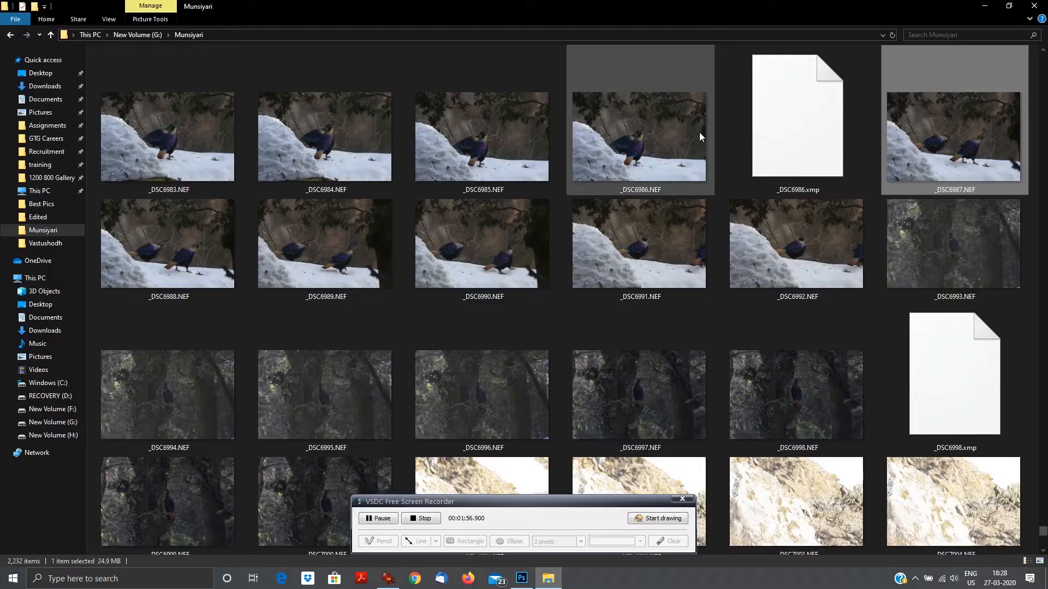
Compare _DSC6989.NEF and _DSC6990.NEF by viewing each at full size, finishing with _DSC6989.NEF.
left_click(191, 258)
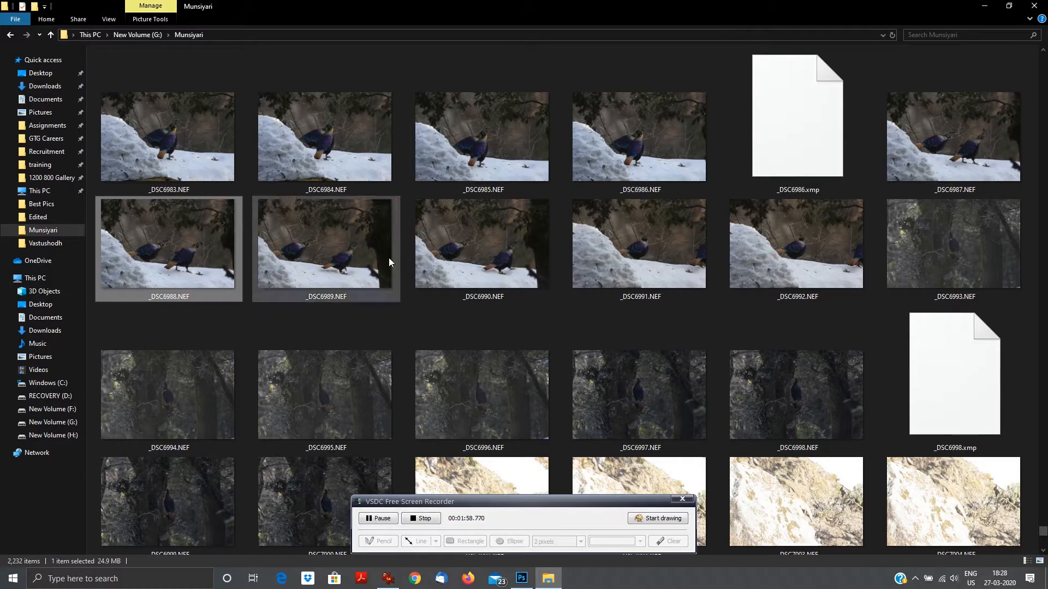
left_click(354, 263)
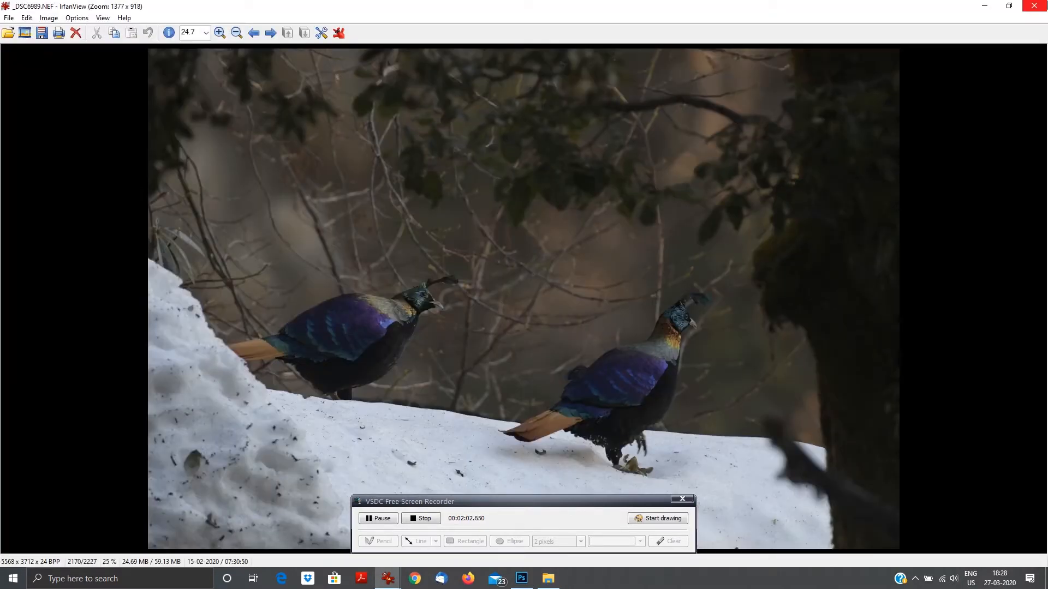
left_click(1034, 6)
left_click(479, 276)
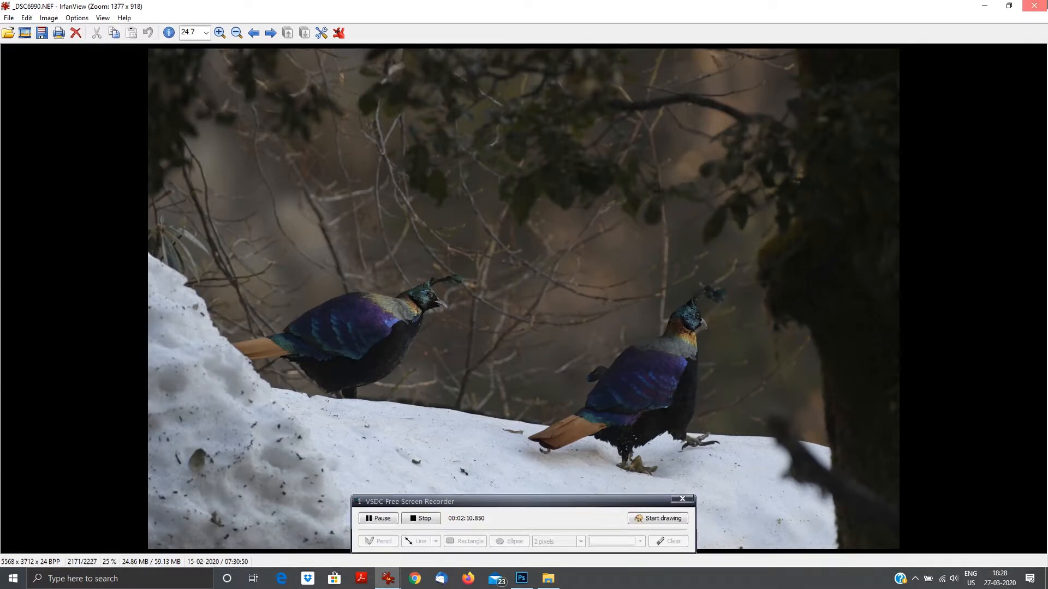
left_click(1033, 6)
double_click(352, 282)
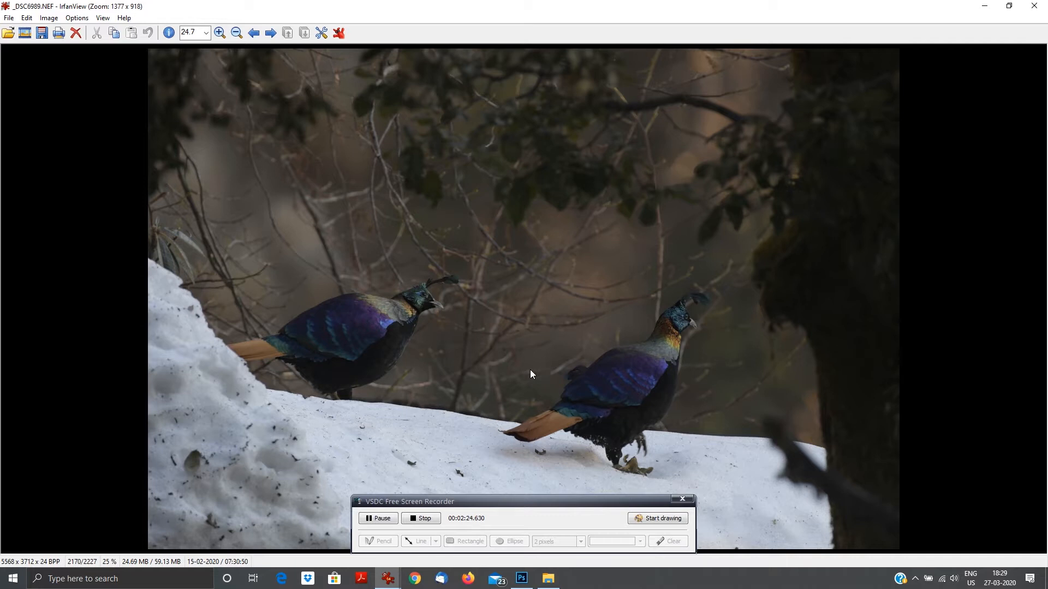
left_click(1033, 5)
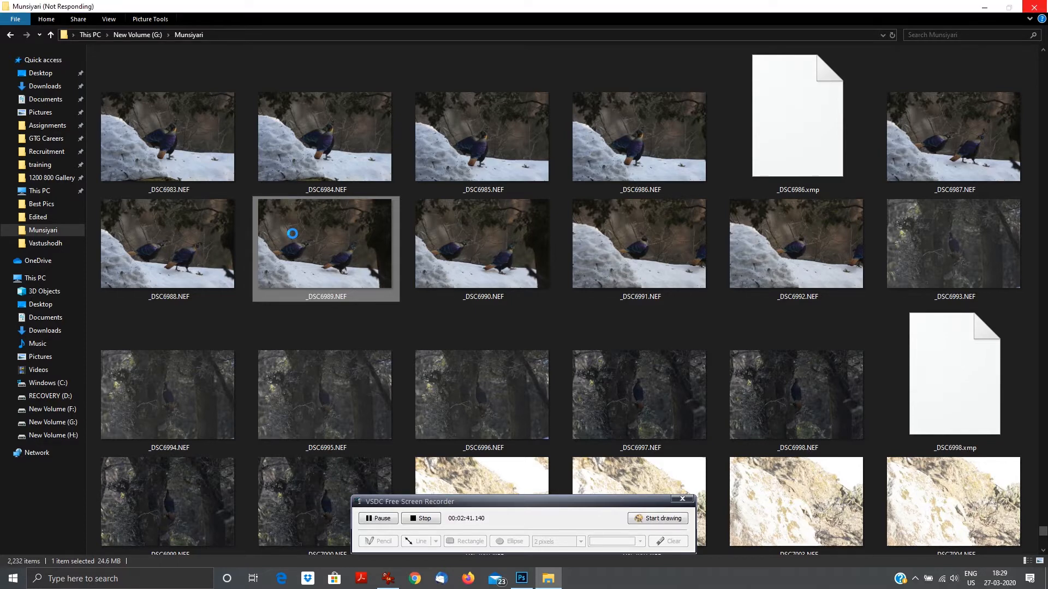
Close the leftover IrfanView window and open _DSC6989.NEF in Photoshop's Camera Raw.
right_click(292, 233)
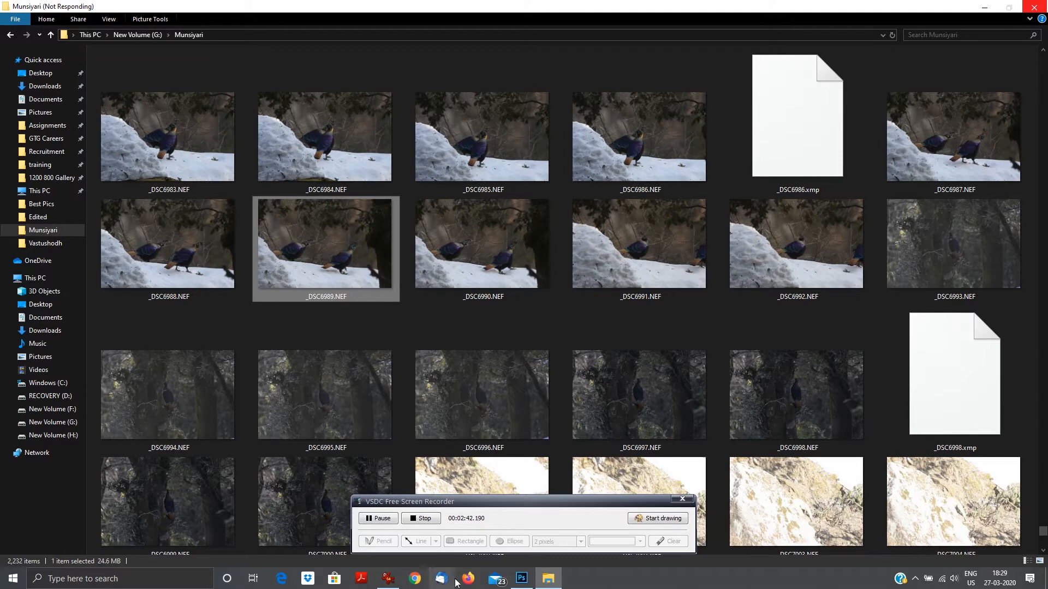
left_click(392, 583)
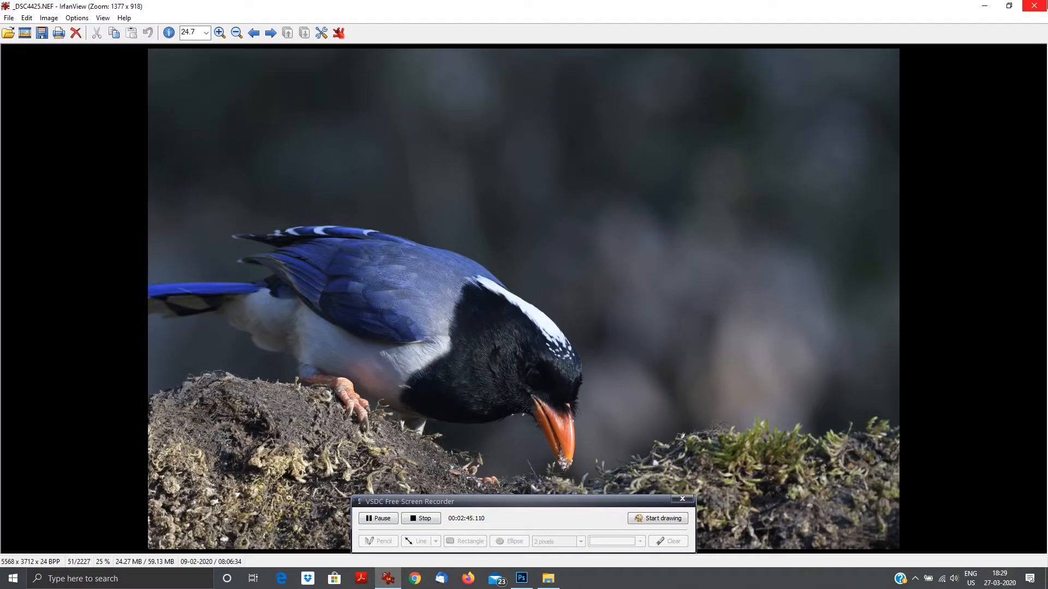
left_click(1033, 5)
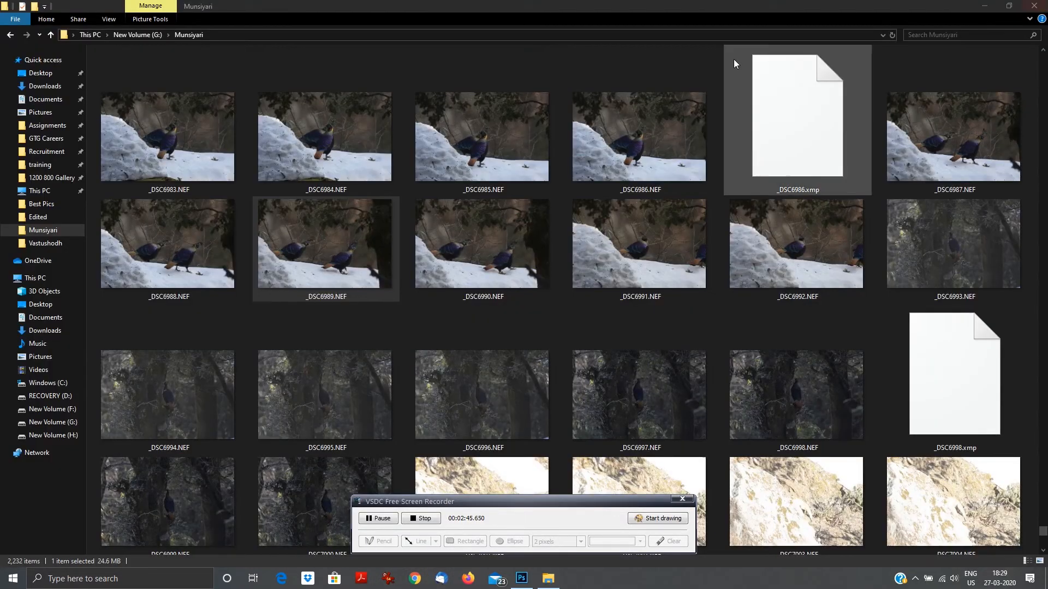
left_click(338, 225)
right_click(337, 221)
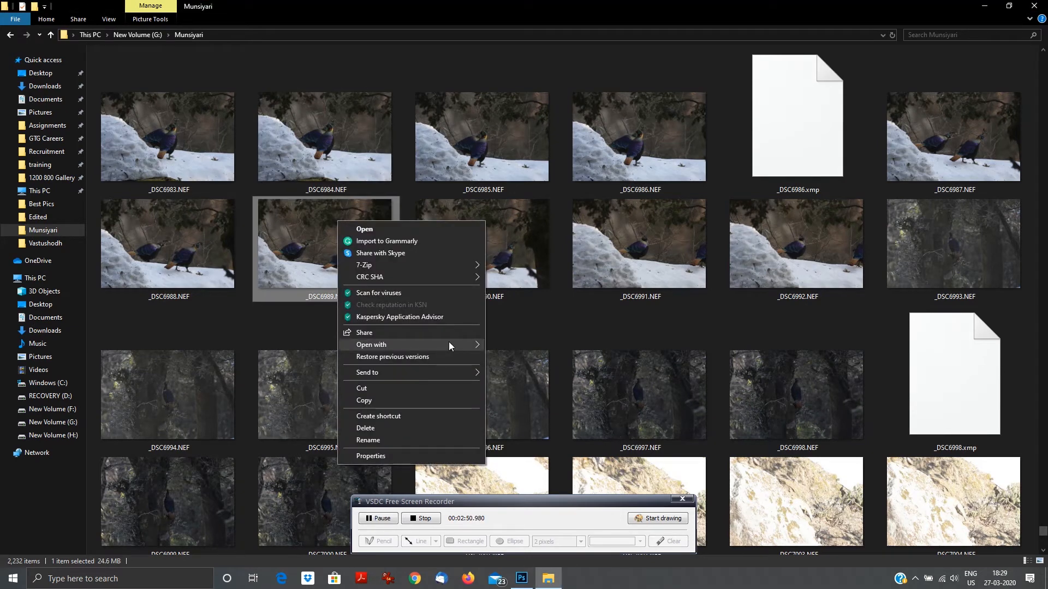
mouse_move(448, 342)
left_click(501, 346)
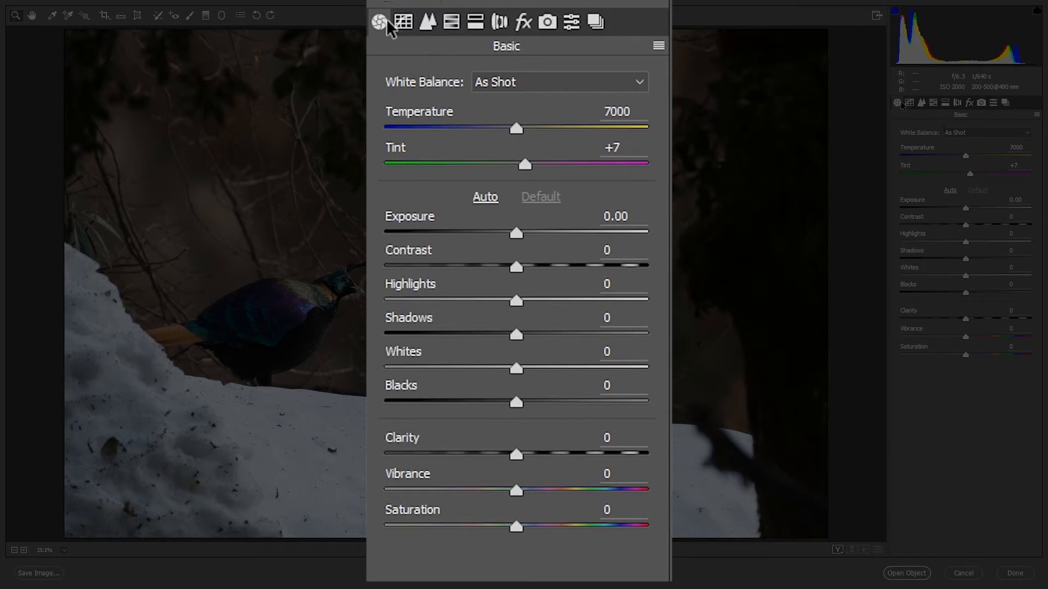
Look through the Tone Curve, Detail, HSL / Grayscale, Split Toning and Lens Corrections settings, and return to the Basic adjustments.
left_click(405, 24)
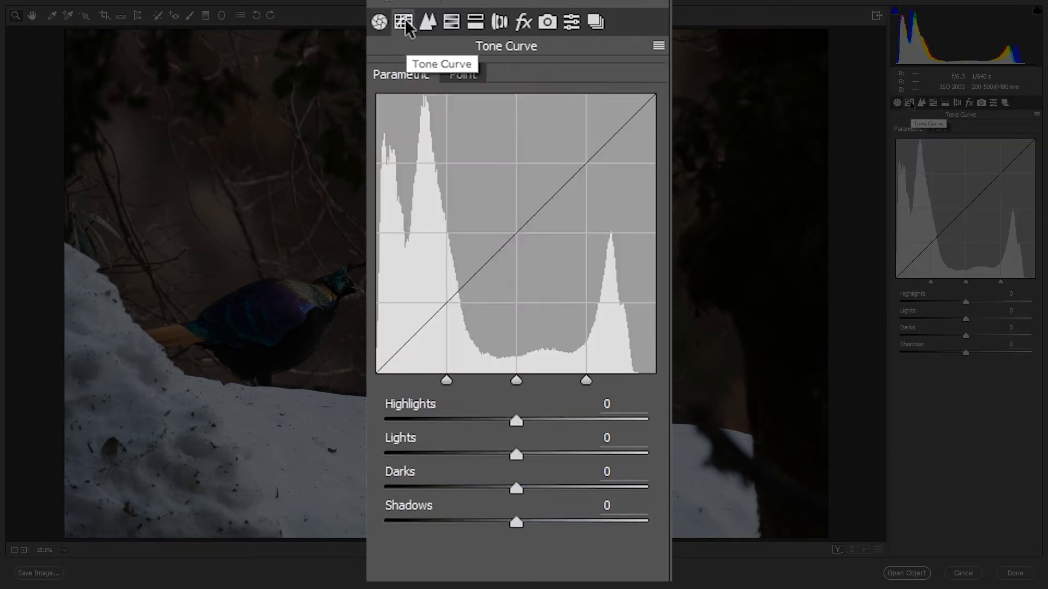
left_click(422, 24)
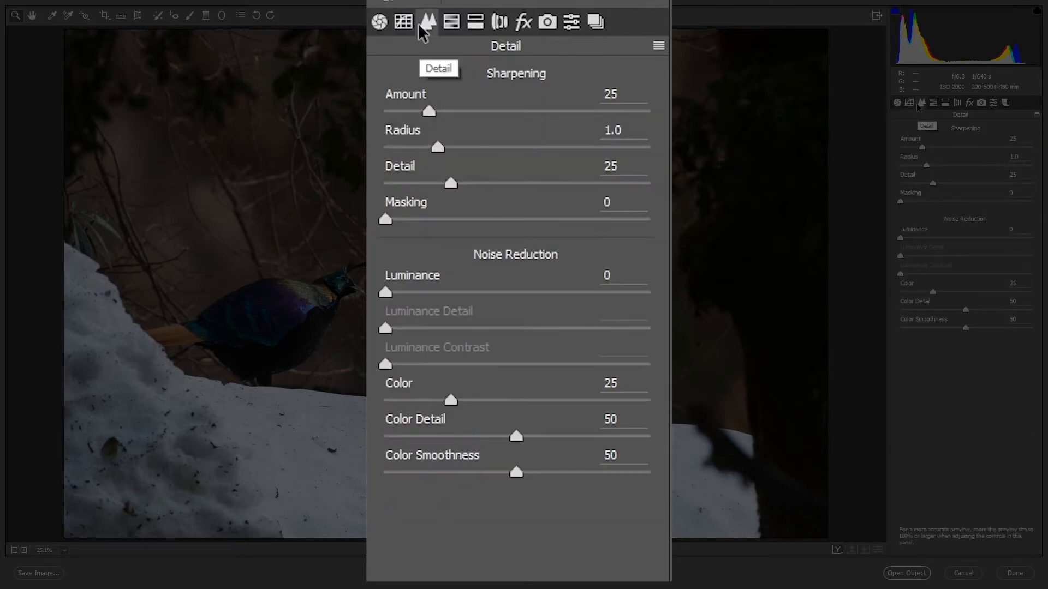
left_click(456, 24)
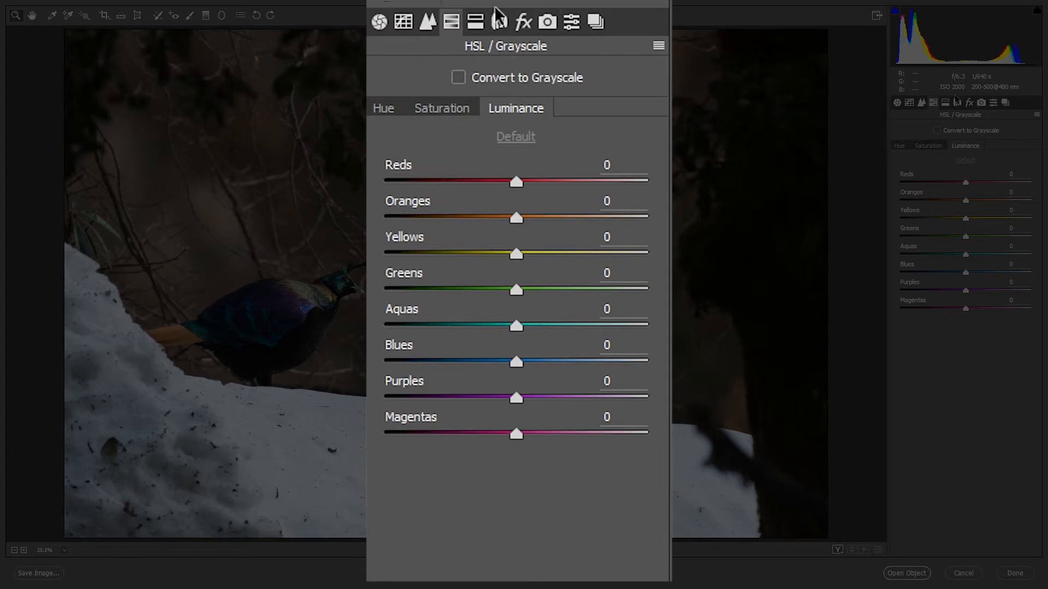
left_click(482, 22)
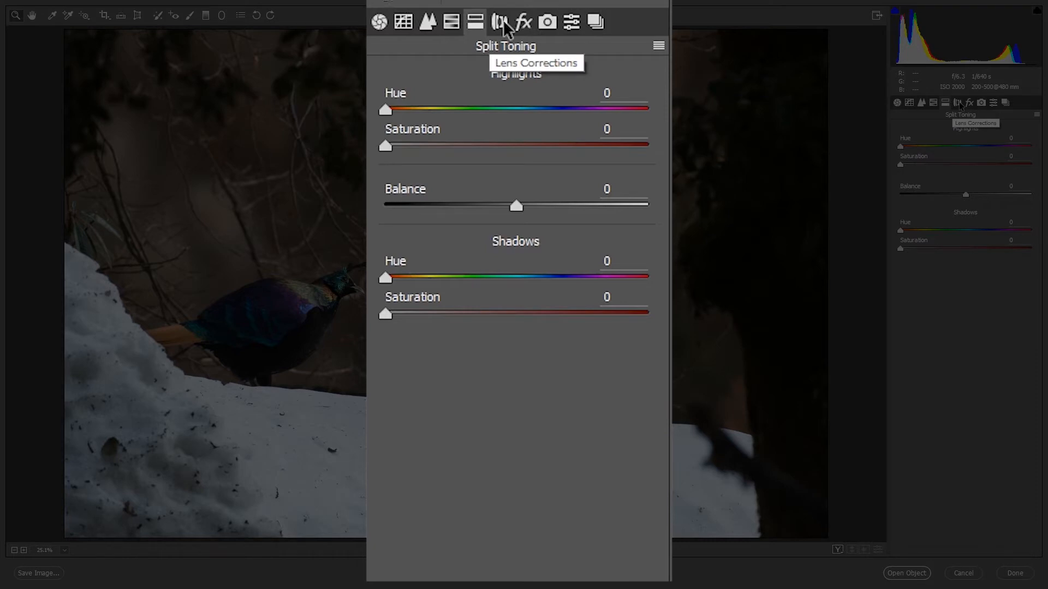
left_click(499, 21)
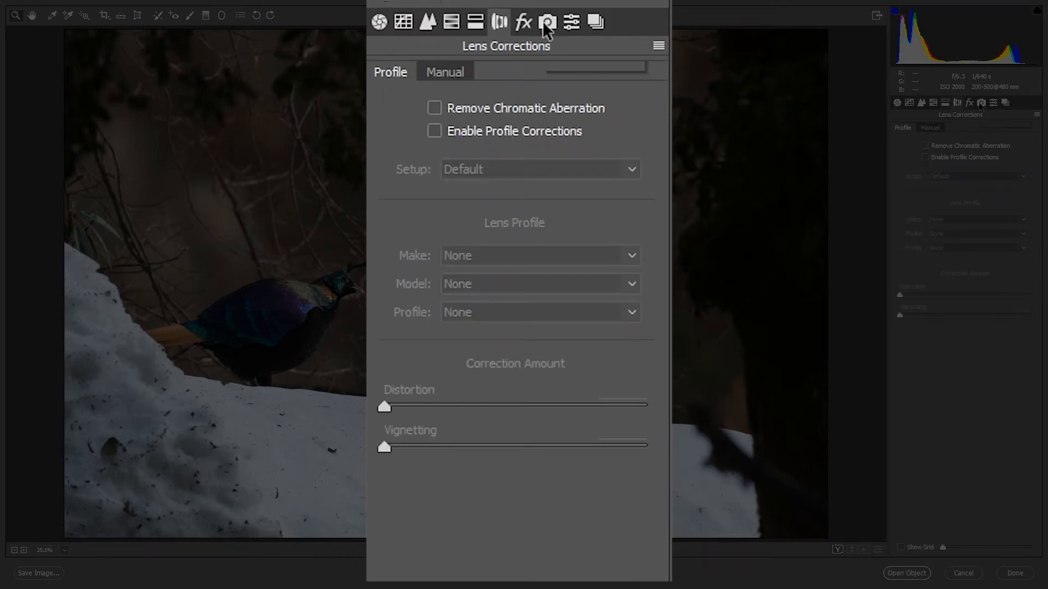
left_click(381, 23)
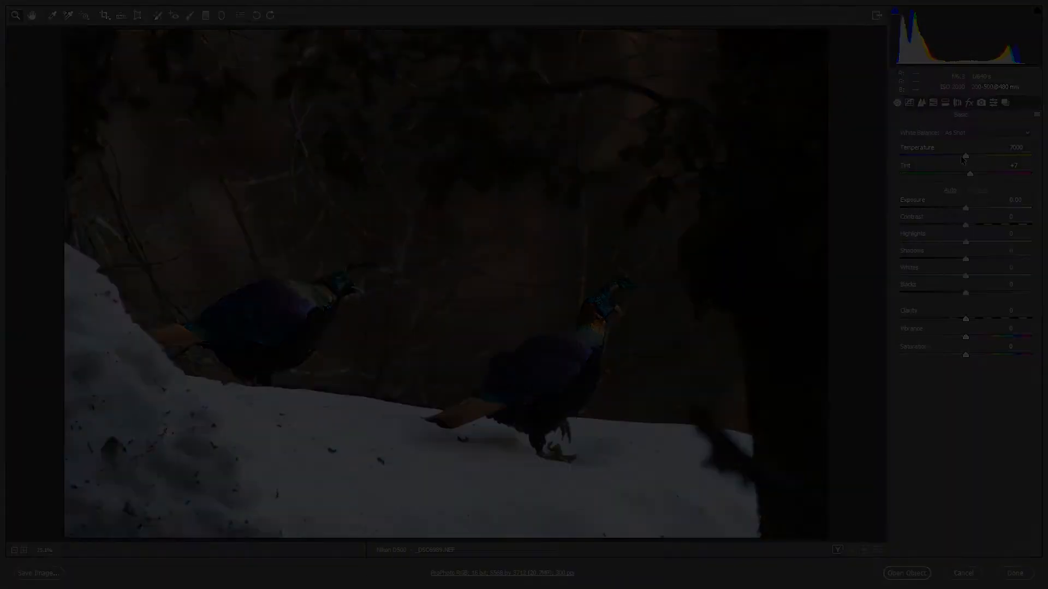
Try cooler and warmer white balance temperatures up to 50000, and settle on a Temperature of 5250.
left_click(951, 156)
left_click_drag(949, 156, 932, 151)
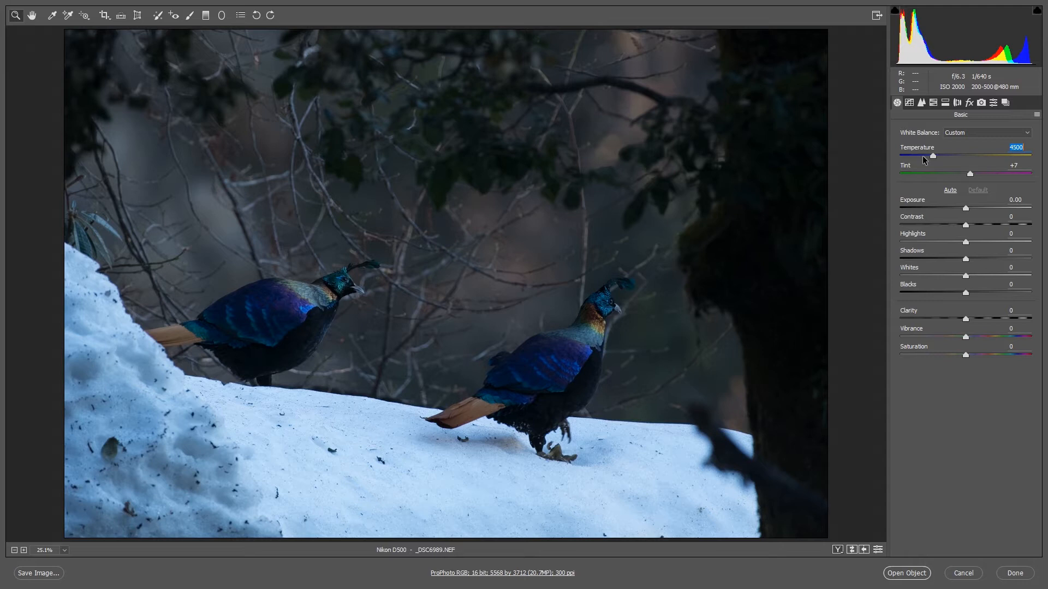
left_click_drag(933, 158, 1038, 161)
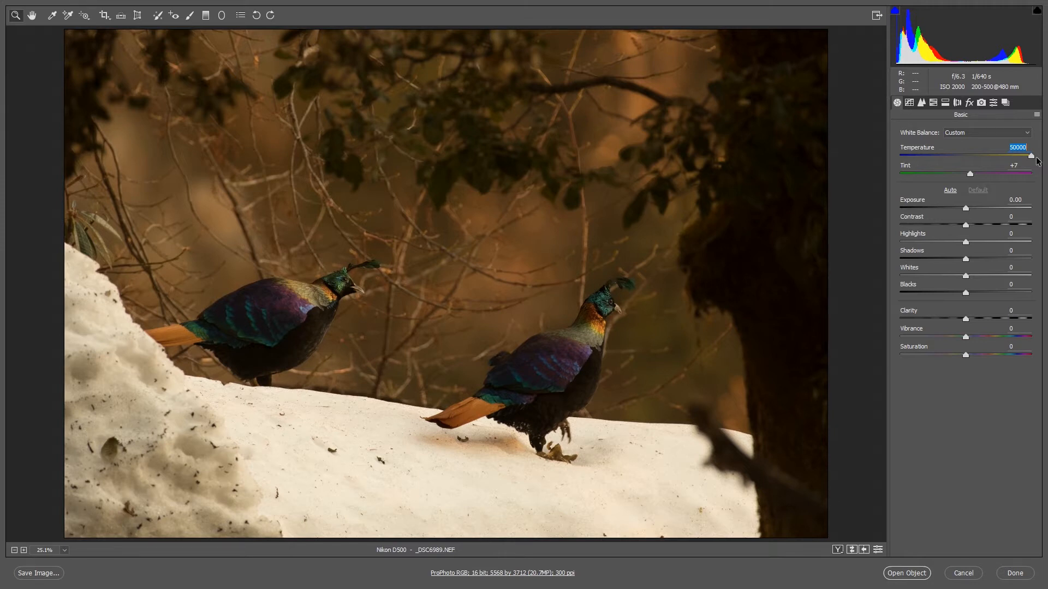
left_click_drag(1038, 161, 948, 155)
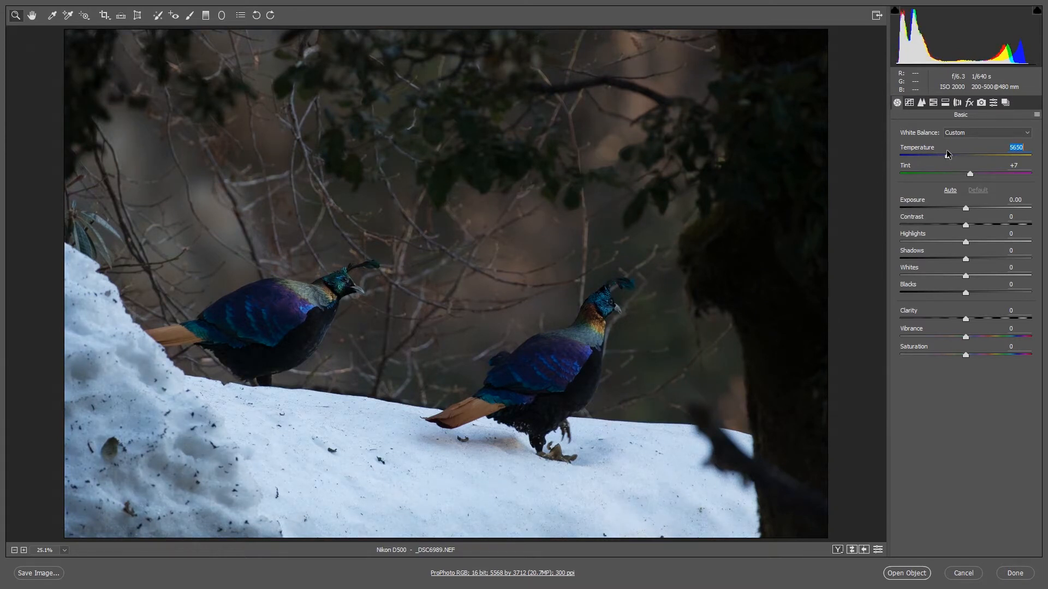
left_click_drag(948, 156, 942, 153)
Try the Tint at both extremes, -150 and +150, and settle on +6.
left_click_drag(970, 174, 916, 175)
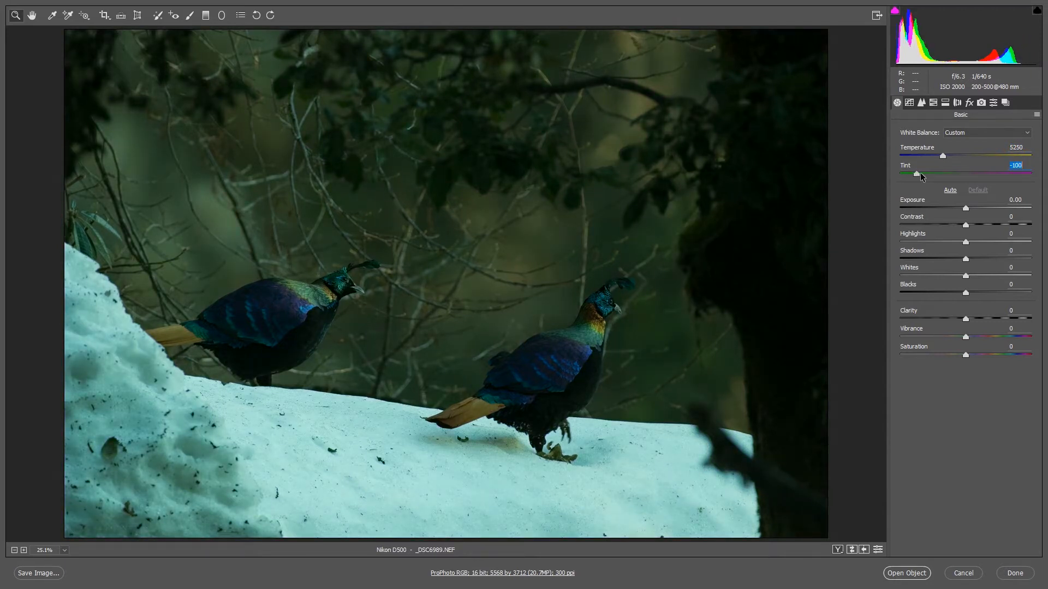
left_click_drag(920, 174, 996, 180)
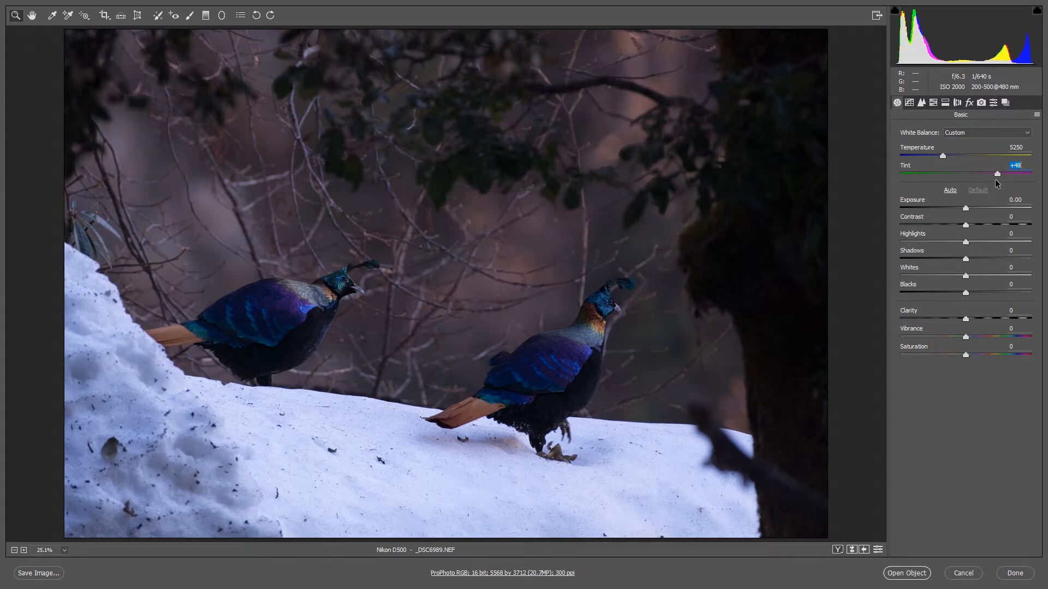
left_click_drag(990, 181, 1033, 175)
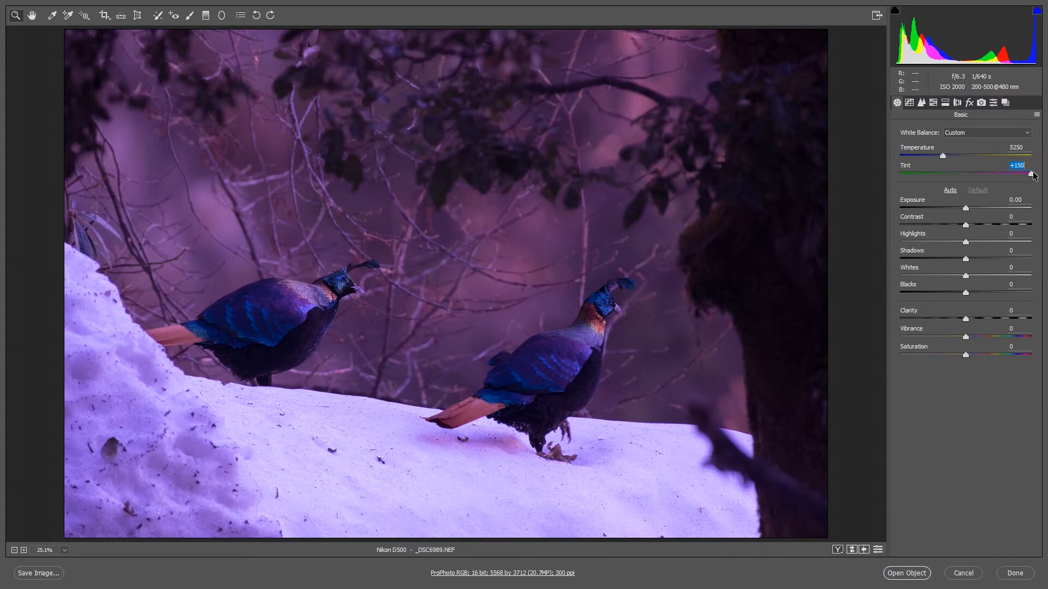
left_click_drag(1033, 176, 894, 176)
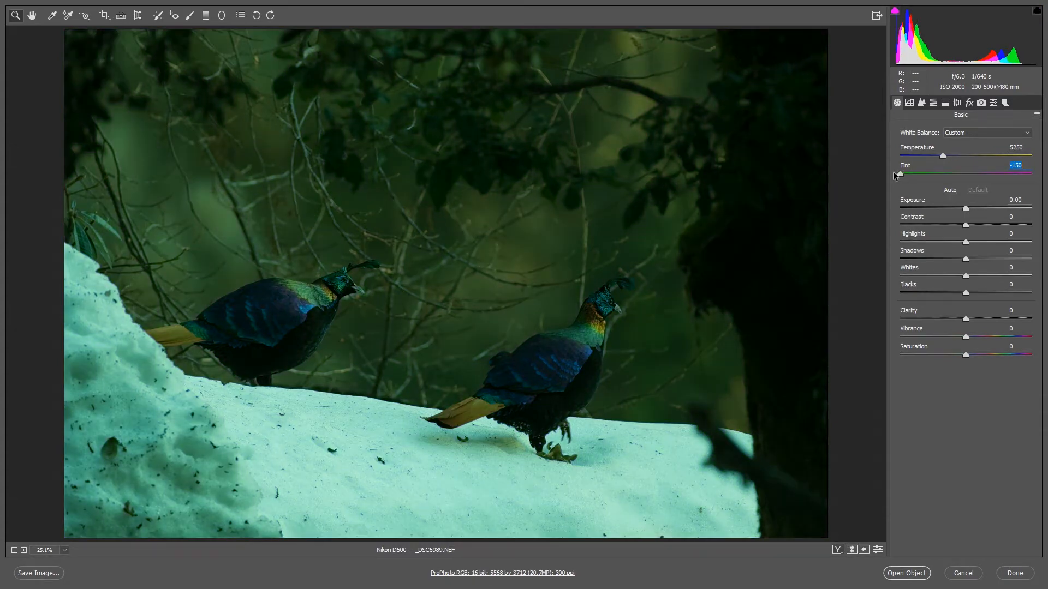
left_click_drag(894, 175, 968, 173)
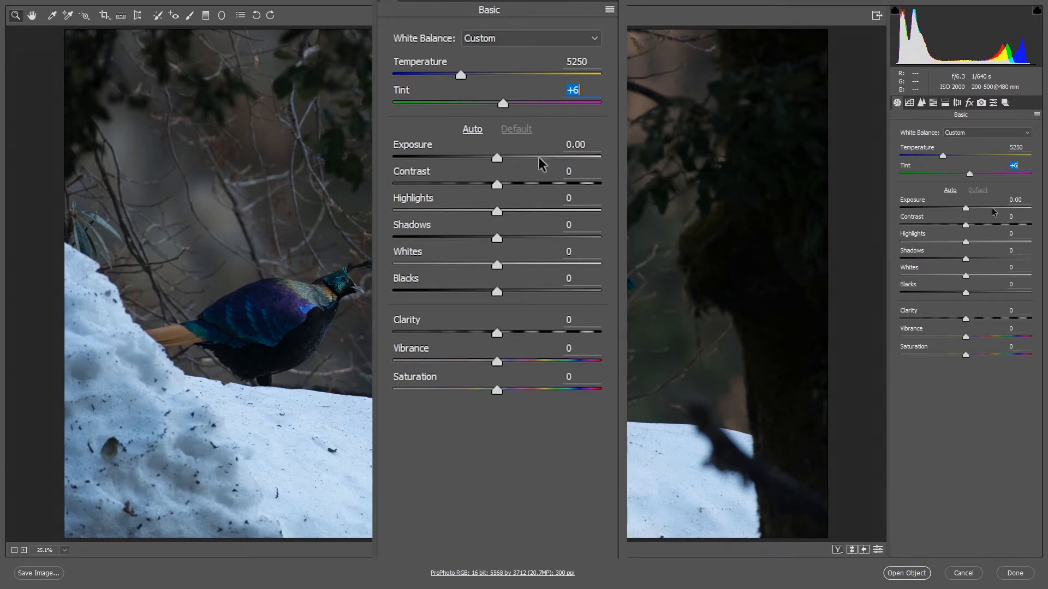
Test very bright and very dark exposures, and set the photo's Exposure to +1.15.
left_click_drag(966, 208, 1026, 207)
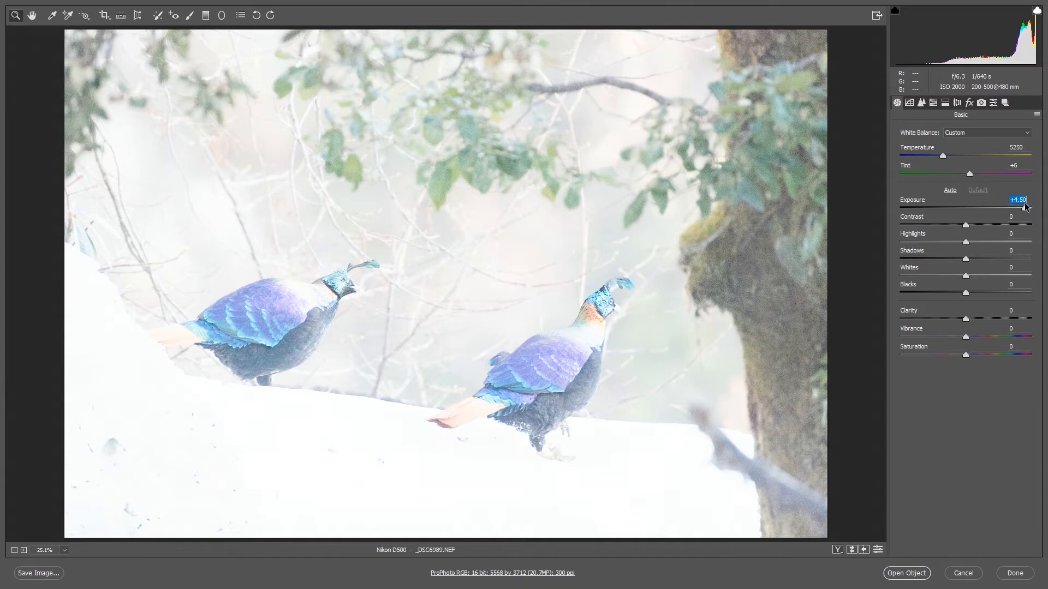
left_click_drag(1025, 207, 897, 204)
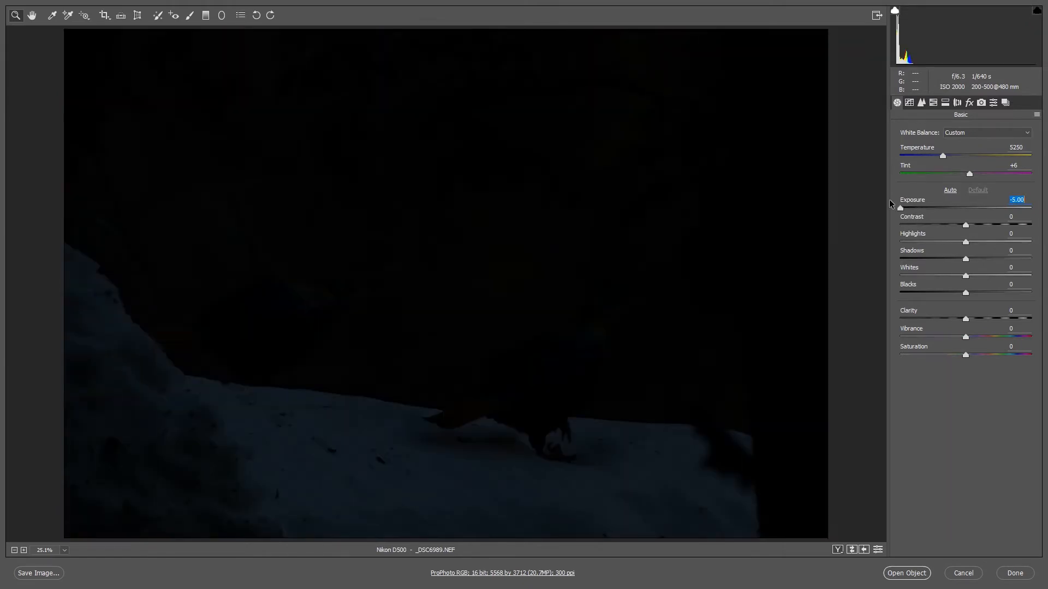
left_click_drag(889, 204, 974, 208)
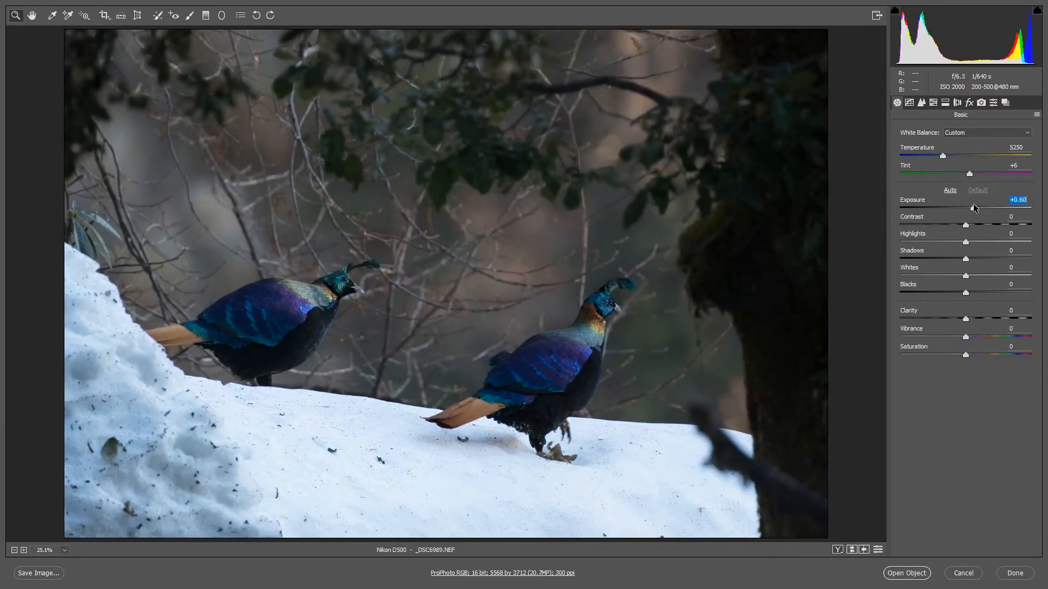
left_click_drag(974, 208, 979, 210)
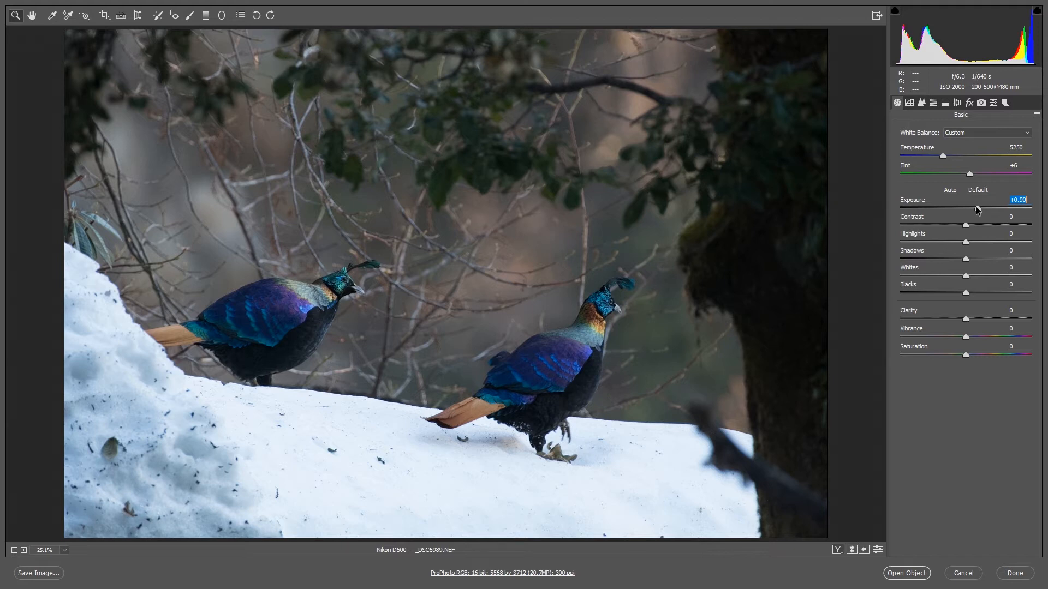
left_click_drag(976, 206, 980, 207)
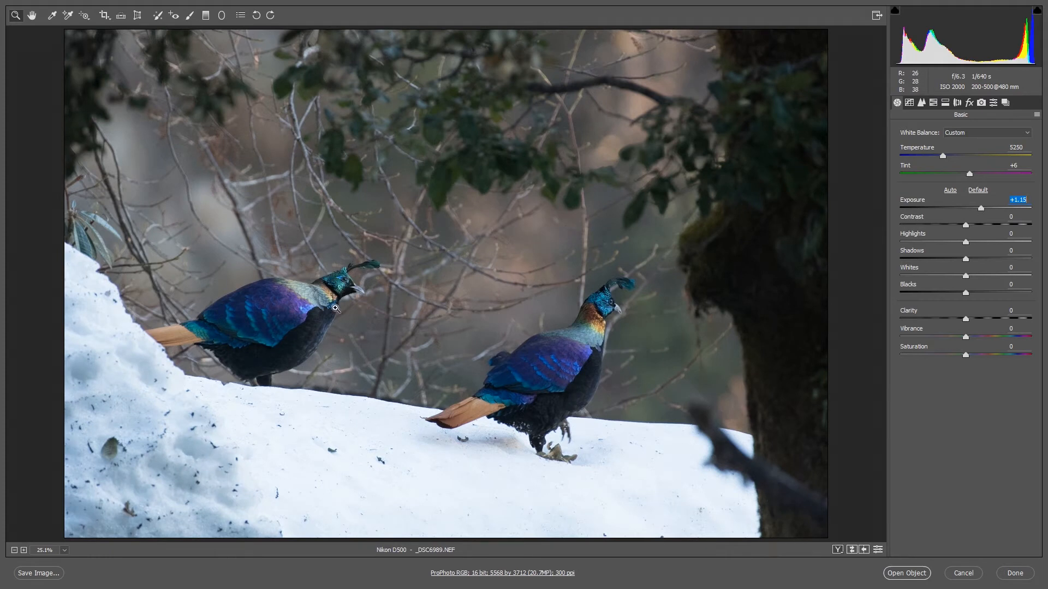
Examine the left bird's head and plumage at 50% and 66% magnification, and return to the 33% view of both birds.
left_click(348, 278)
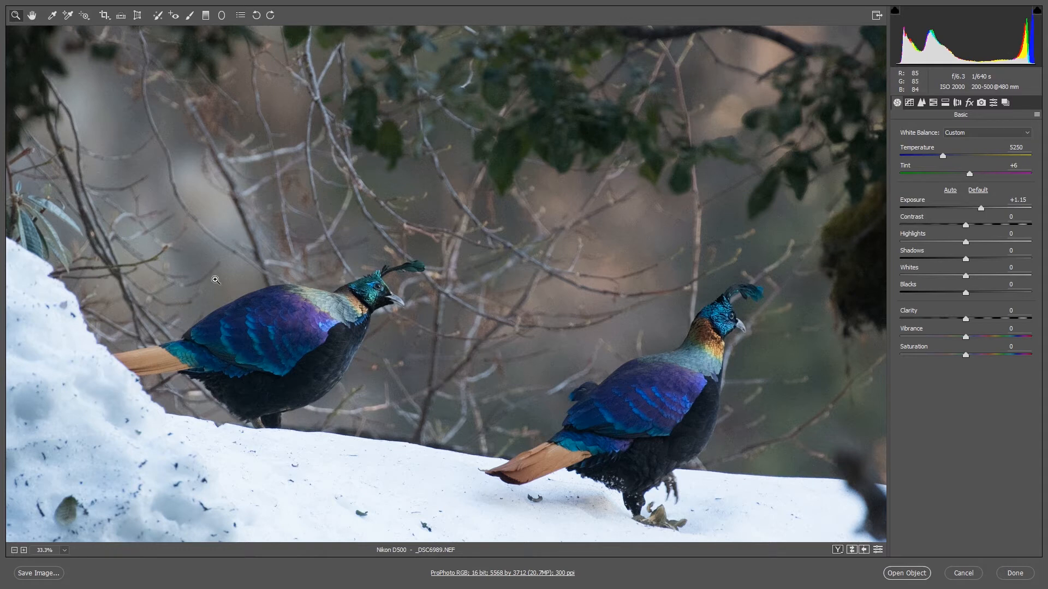
right_click(217, 186)
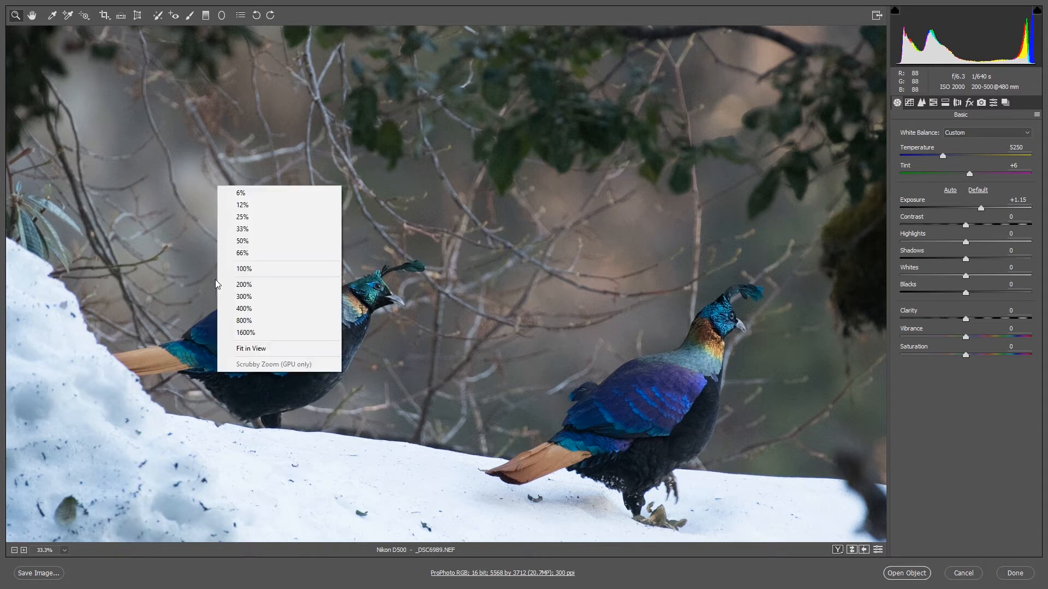
left_click(272, 254)
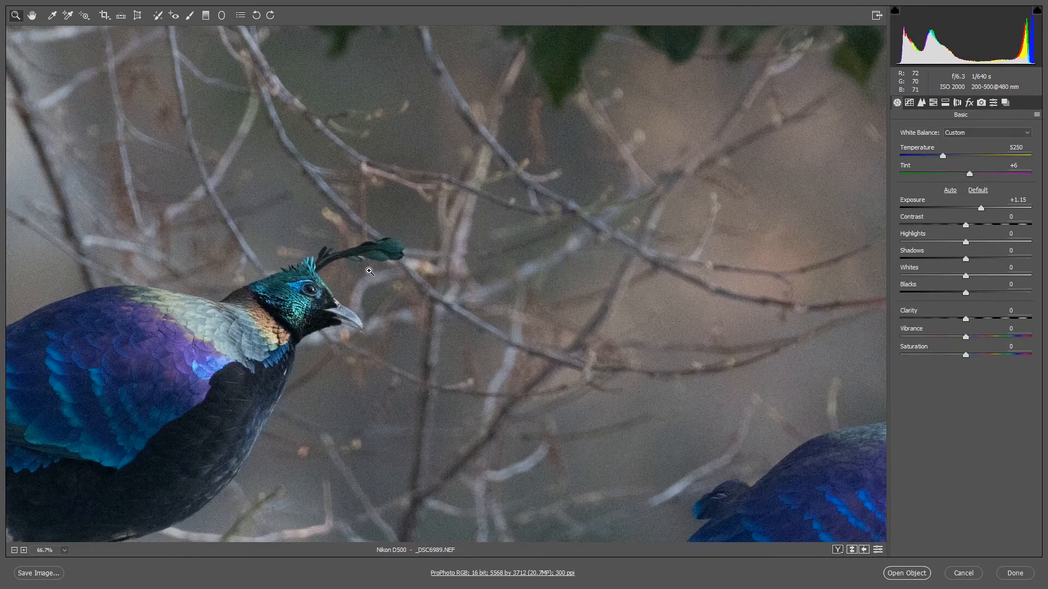
right_click(369, 271)
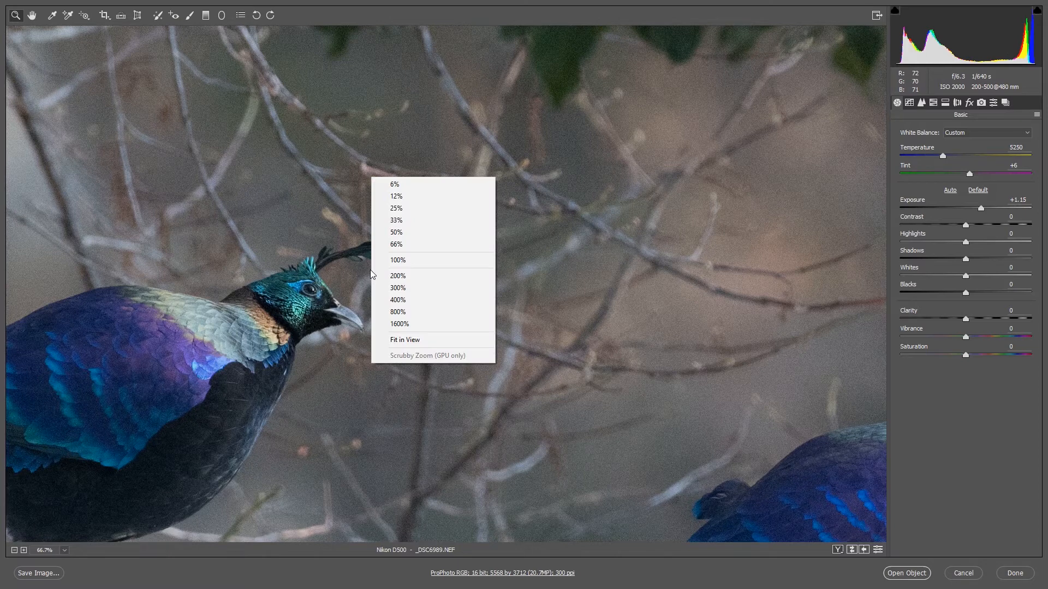
left_click(411, 221)
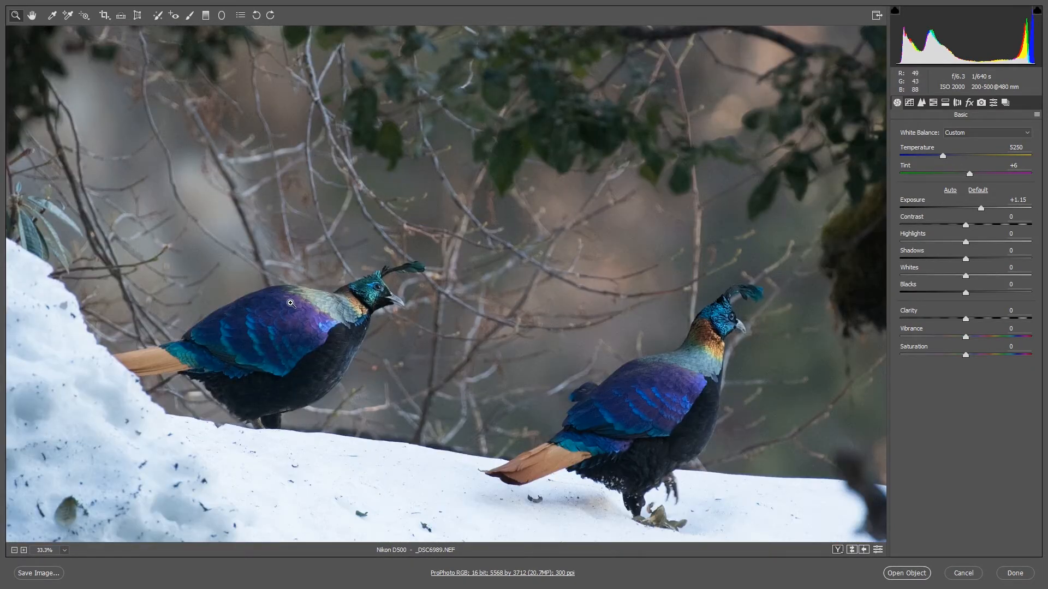
left_click(299, 303)
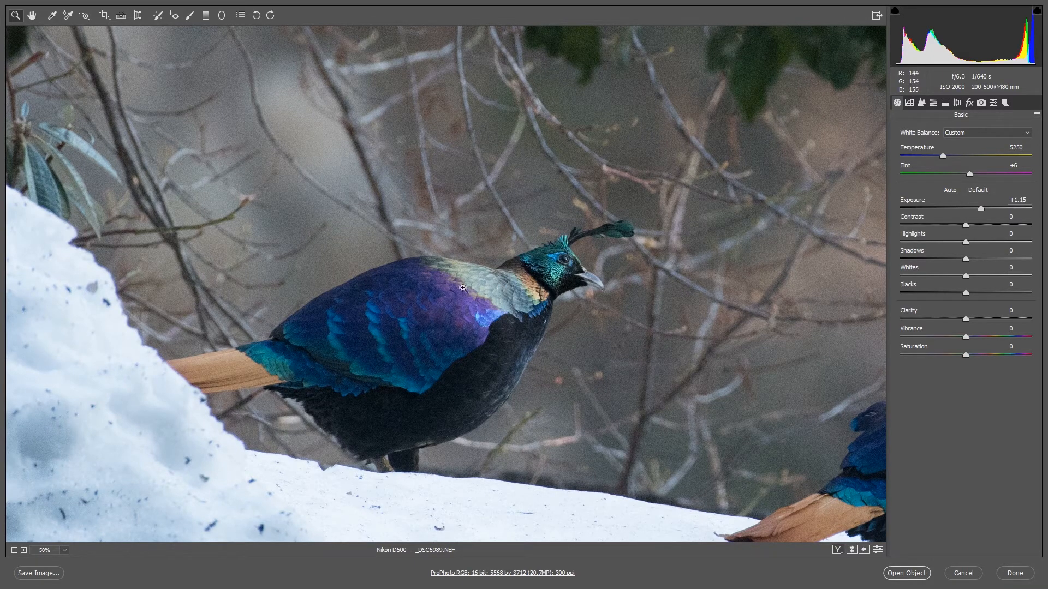
right_click(463, 287)
left_click(475, 253)
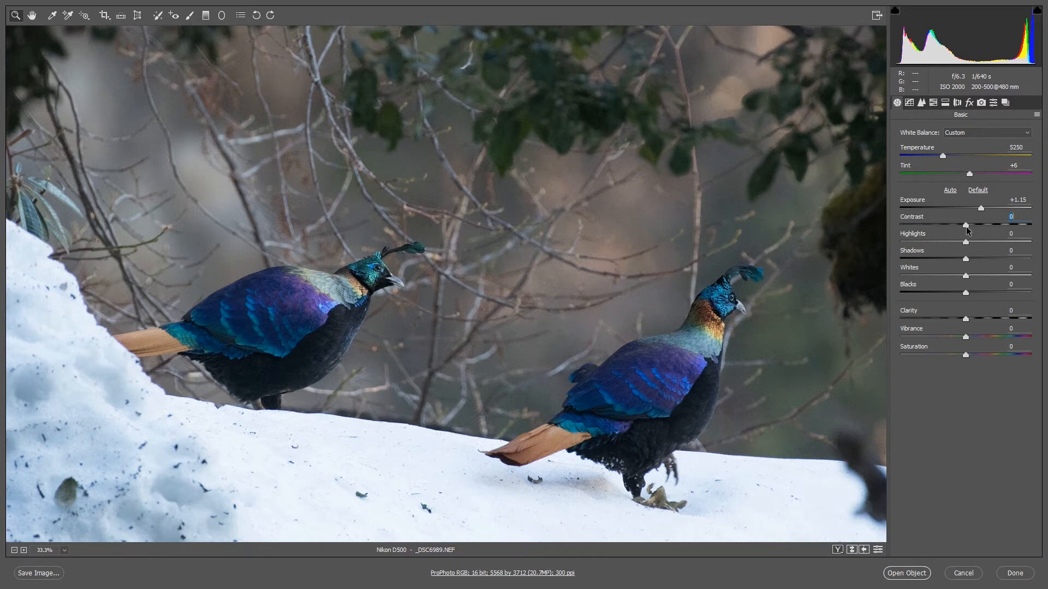
Try the Contrast at +100 and -100, and settle on +19.
left_click_drag(966, 227, 1046, 233)
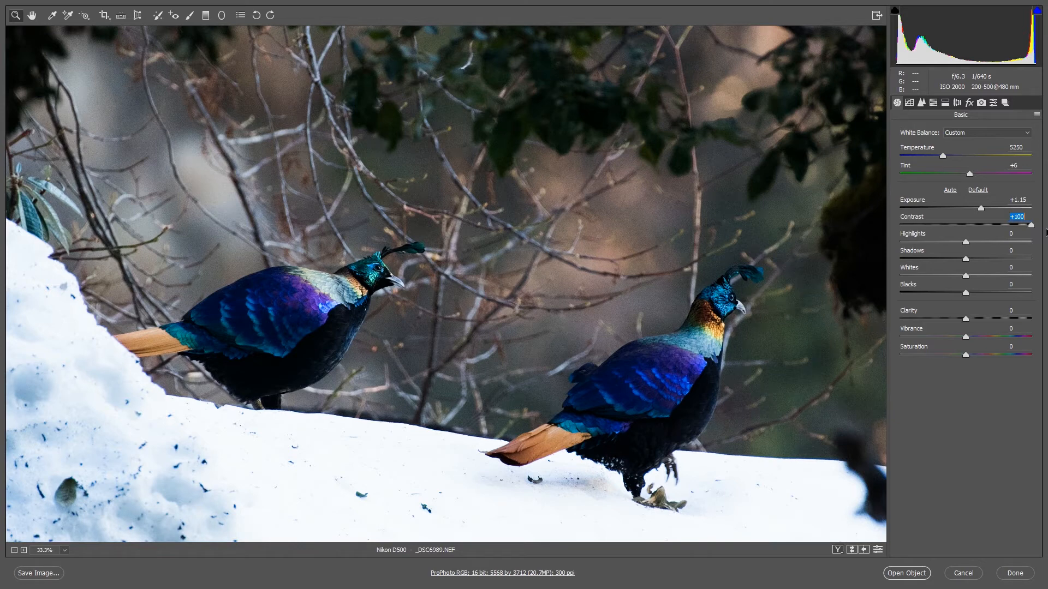
left_click_drag(1046, 232, 894, 221)
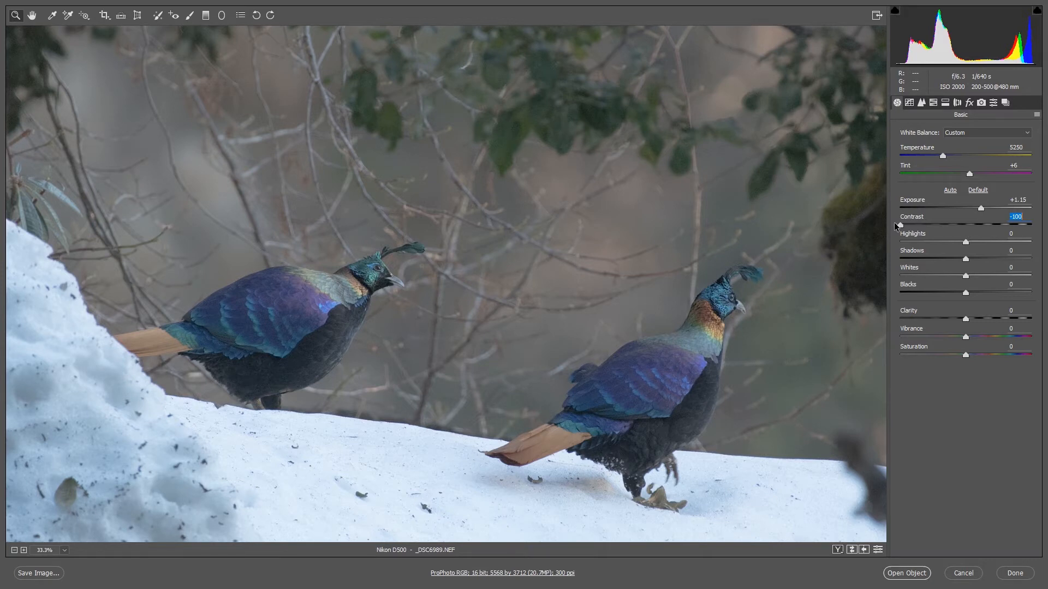
left_click_drag(895, 222, 973, 229)
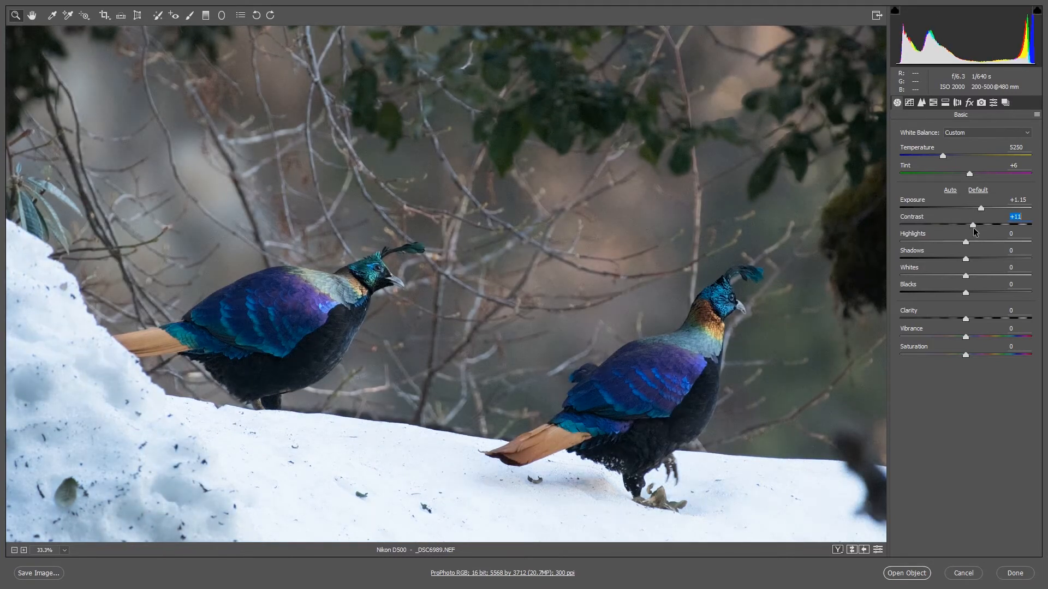
left_click_drag(973, 228, 977, 226)
Compare lowered Highlights with +100, and set Highlights to -69 to recover detail in the snow.
left_click_drag(964, 242, 854, 254)
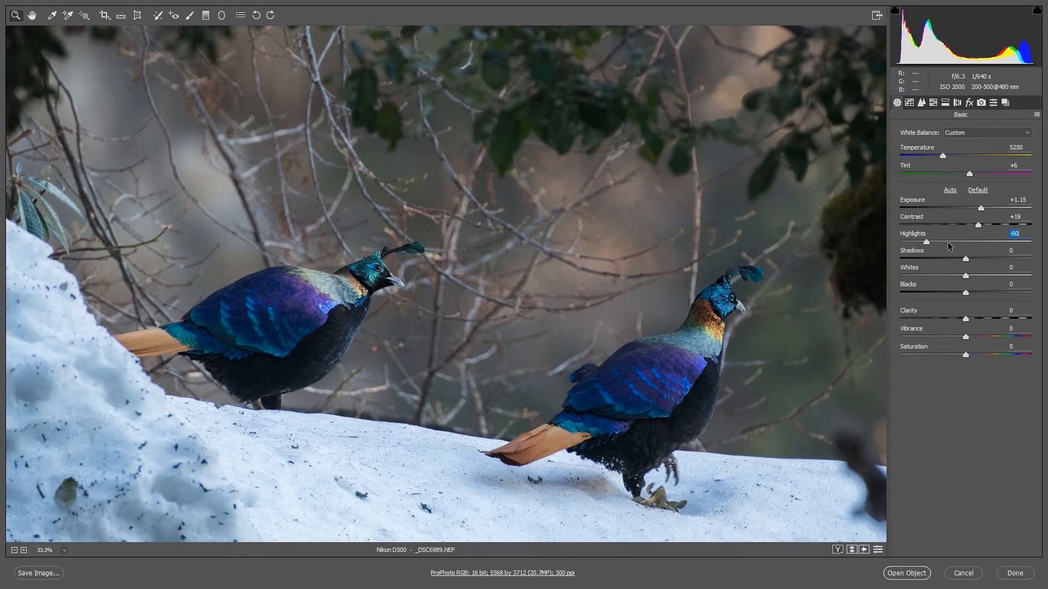
left_click_drag(947, 242, 887, 258)
left_click_drag(899, 242, 1046, 237)
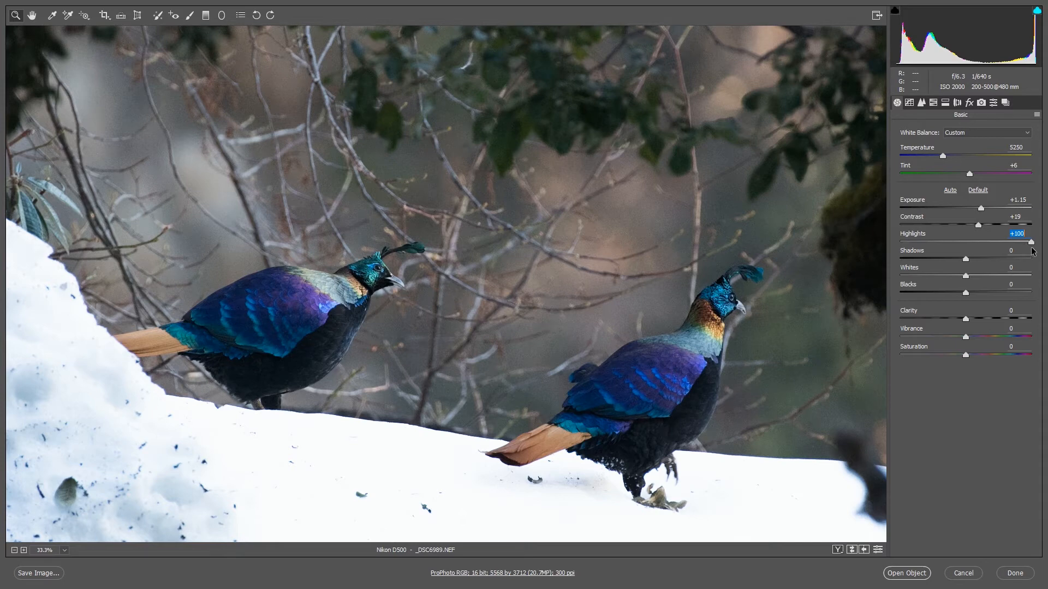
left_click_drag(1030, 242, 921, 242)
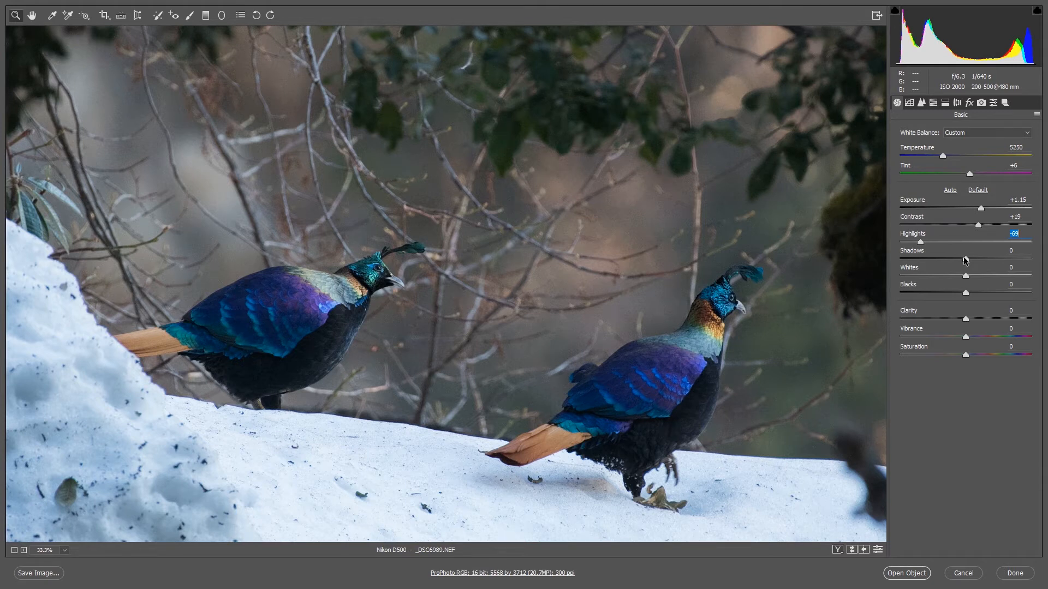
Compare Shadows at +54 and -100 on the bird photo, and set Shadows to +13.
left_click_drag(965, 260, 993, 261)
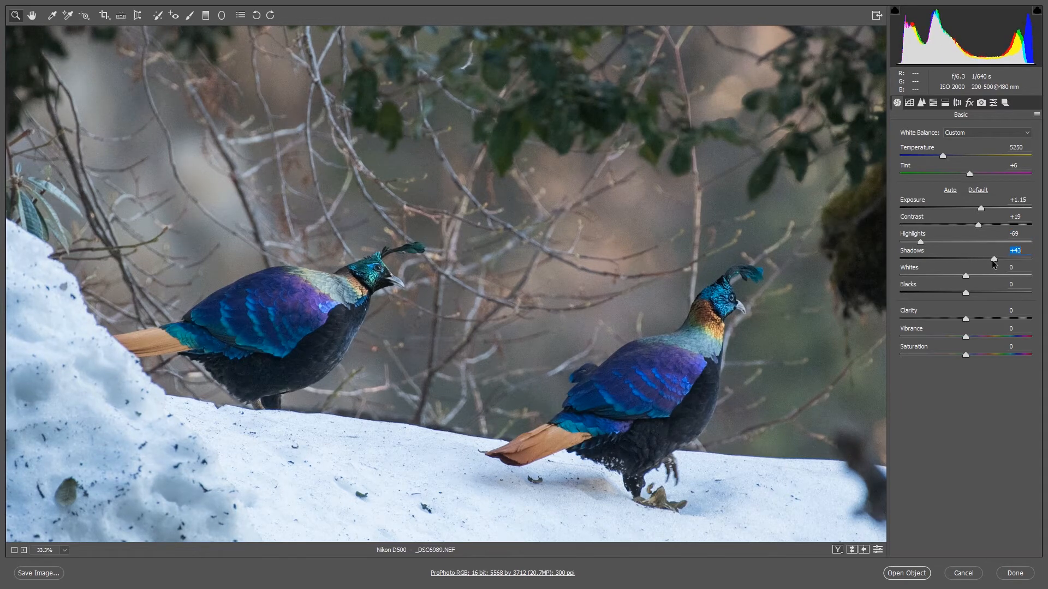
left_click_drag(991, 260, 1000, 257)
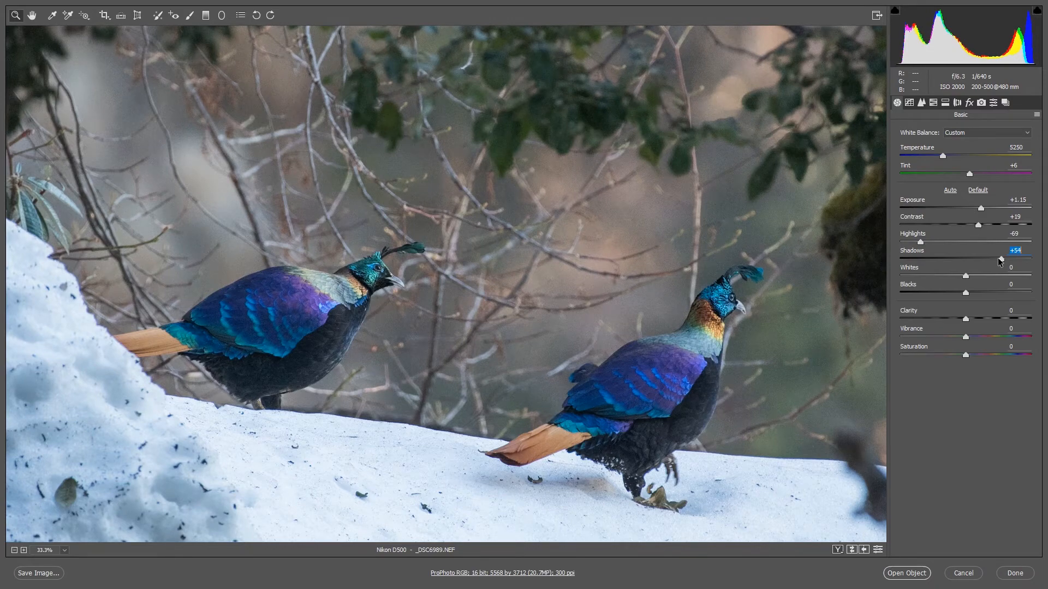
left_click_drag(999, 260, 876, 251)
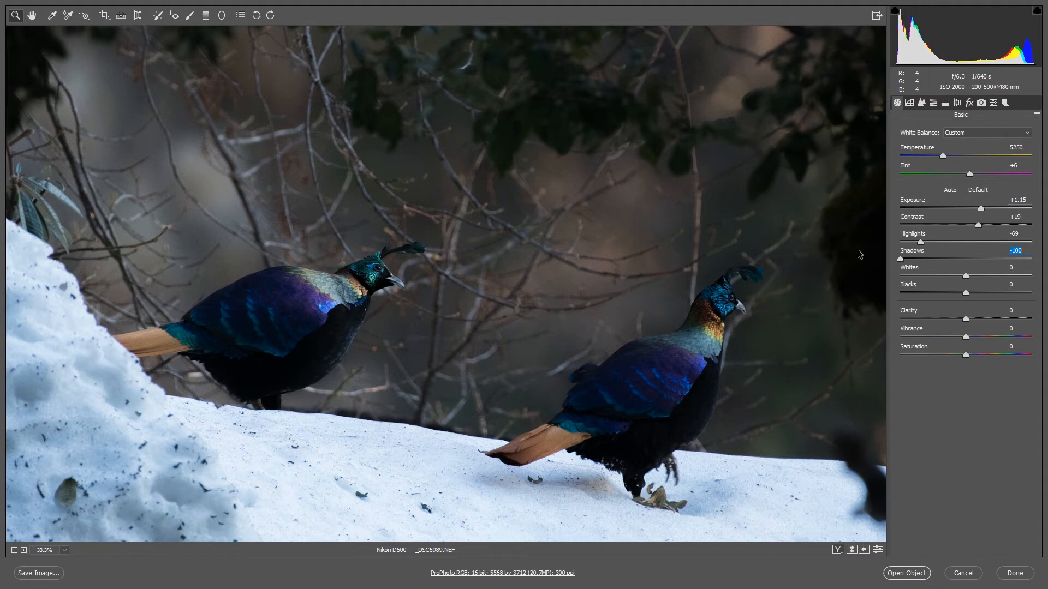
left_click_drag(900, 258, 973, 264)
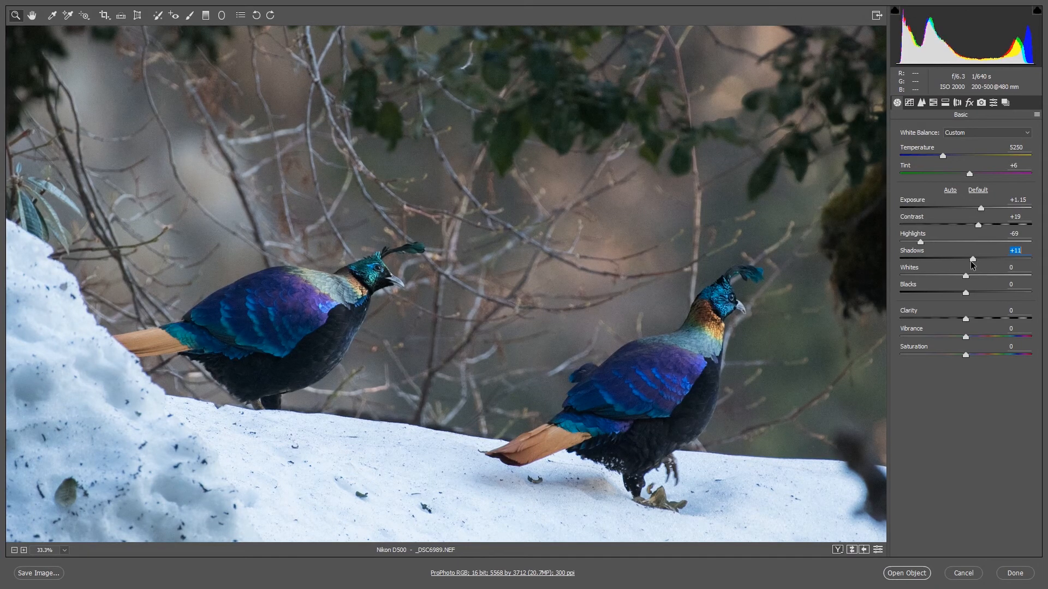
left_click_drag(972, 264, 975, 264)
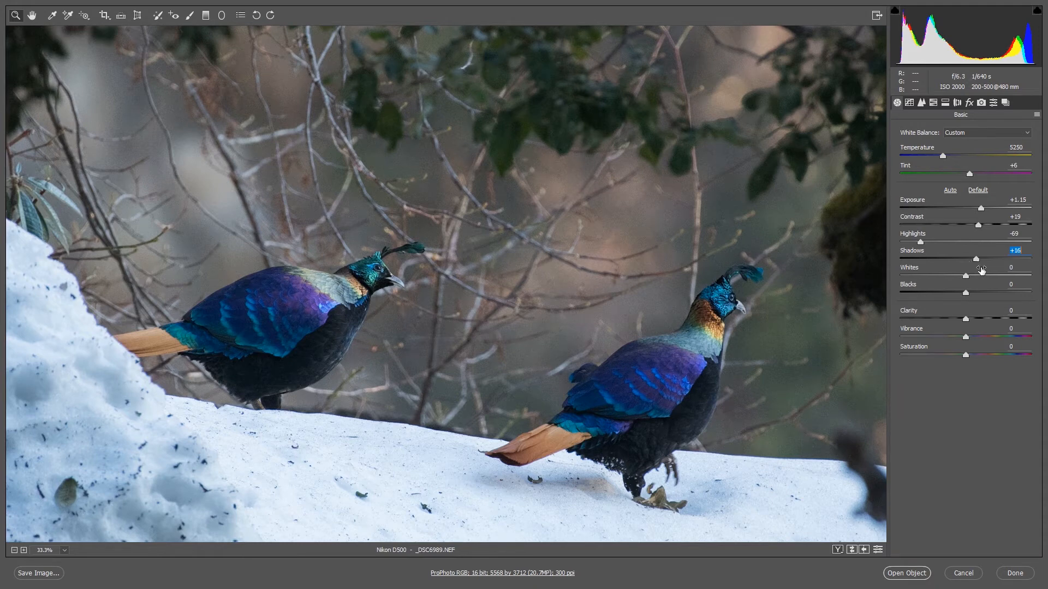
left_click_drag(977, 258, 979, 259)
mouse_move(977, 259)
left_mouse_down()
mouse_move(963, 259)
mouse_move(1037, 263)
mouse_move(976, 257)
left_mouse_up()
Set Whites to +23, and set Blacks to -7 after testing it at +100.
mouse_move(966, 276)
left_mouse_down()
mouse_move(946, 276)
mouse_move(981, 278)
left_mouse_up()
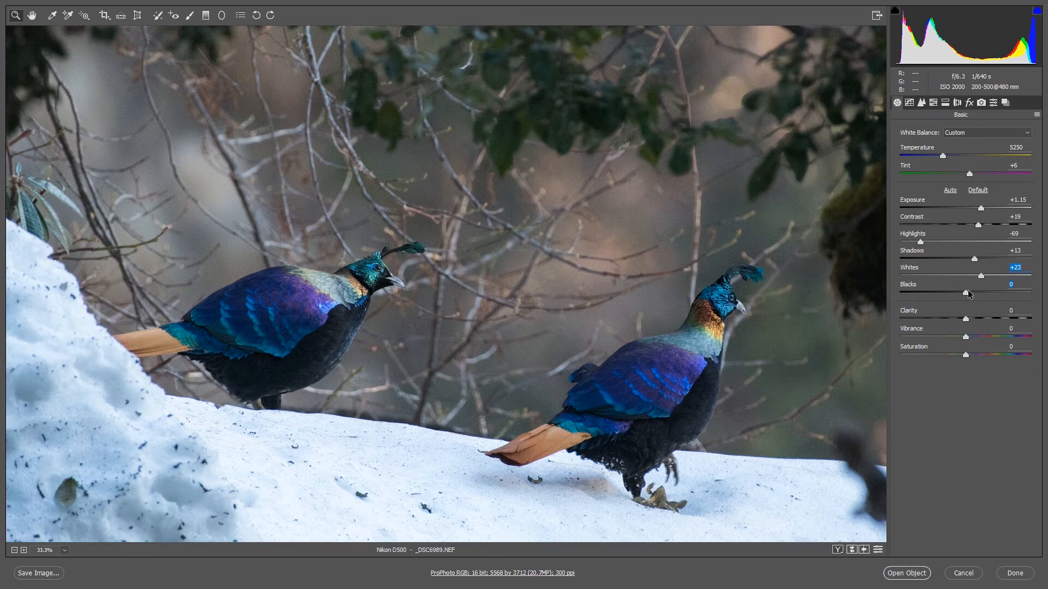
left_click_drag(967, 290, 958, 288)
left_click_drag(958, 289, 961, 290)
left_click_drag(956, 293, 1046, 299)
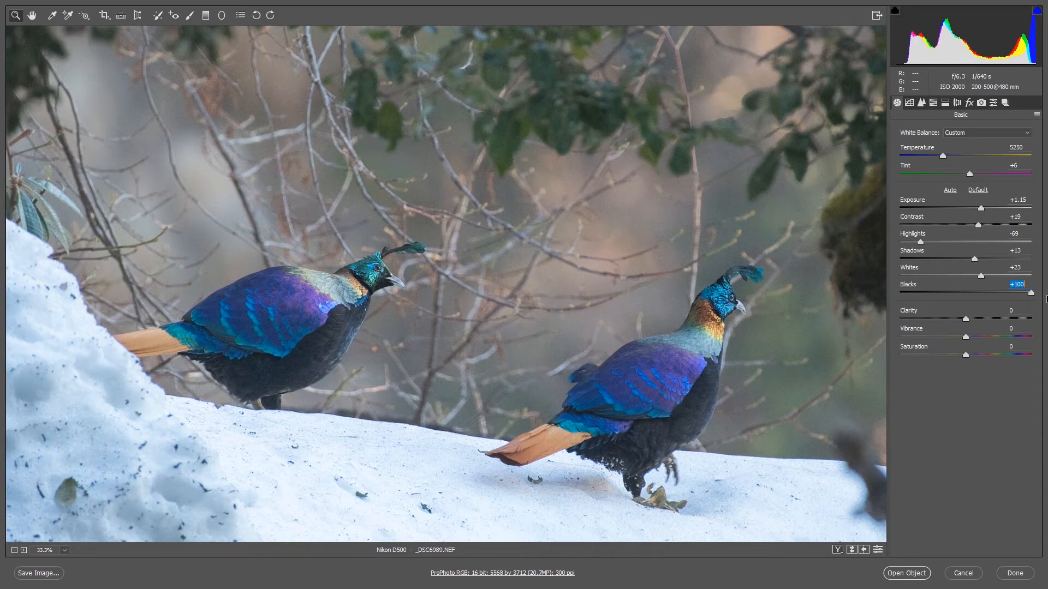
left_click_drag(1046, 299, 960, 290)
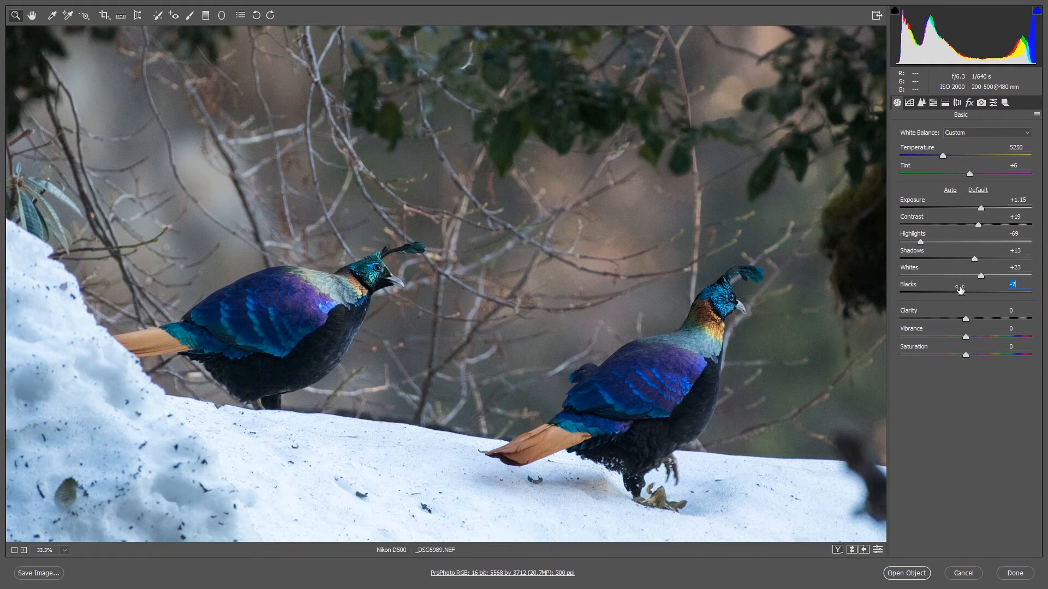
Try a slight Clarity change and reset it to 0, and set Vibrance to +8 after testing it at -100.
left_click_drag(966, 319, 969, 318)
double_click(969, 319)
left_click_drag(965, 338, 879, 335)
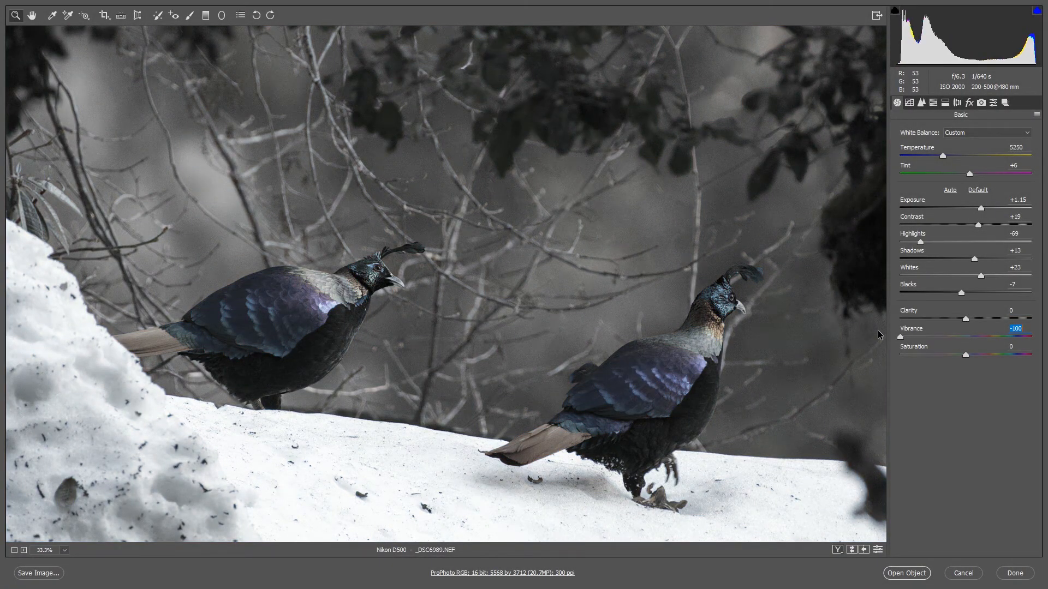
left_click_drag(900, 337, 765, 326)
left_click_drag(903, 335, 973, 338)
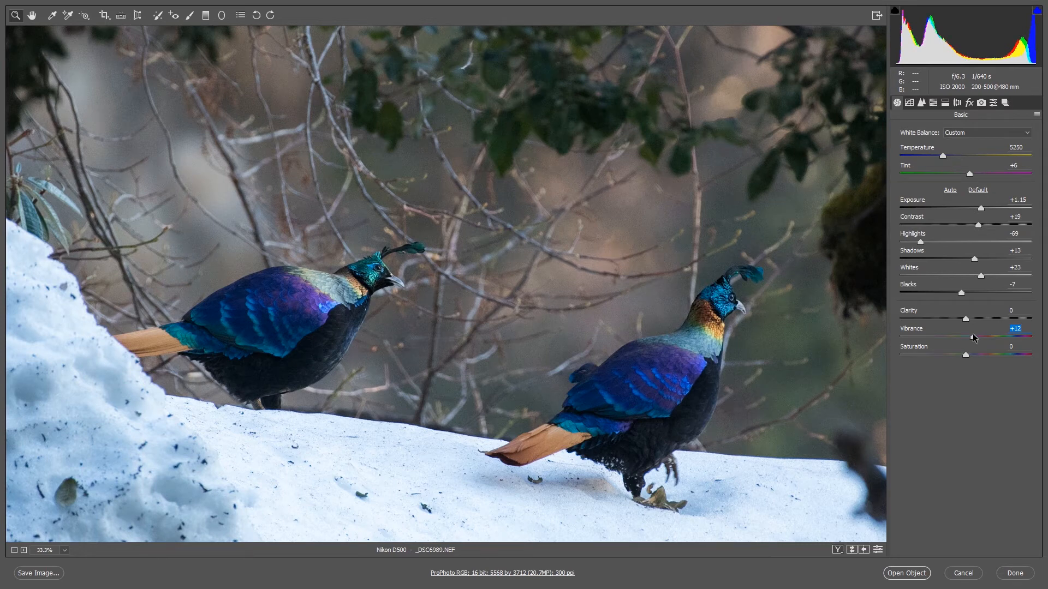
left_click_drag(974, 338, 972, 338)
Try the photo's Saturation at +100 and +24, and settle on +6.
left_click_drag(965, 355, 1037, 358)
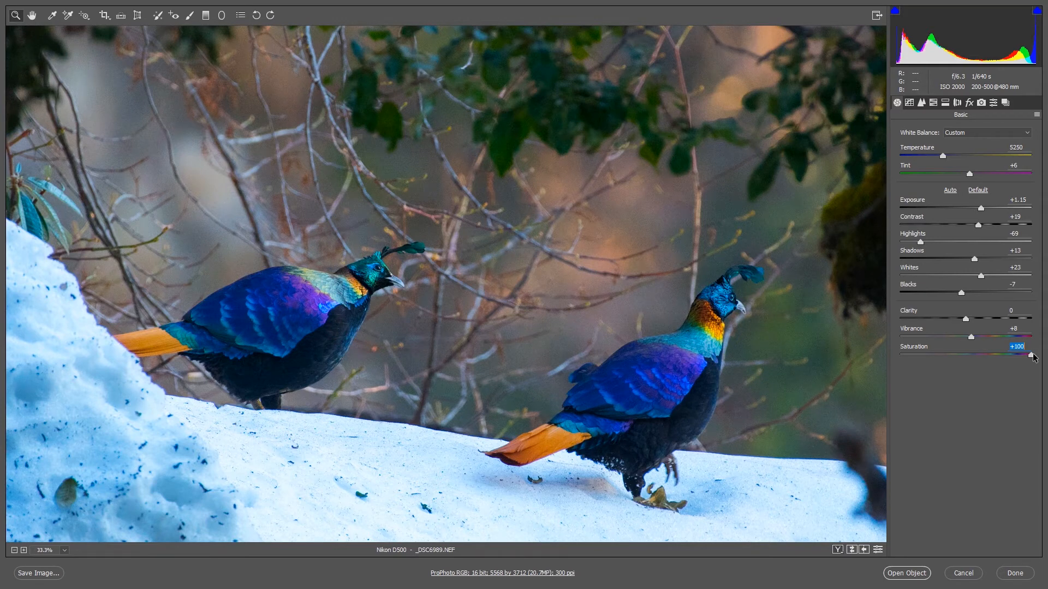
left_click_drag(1032, 355, 984, 355)
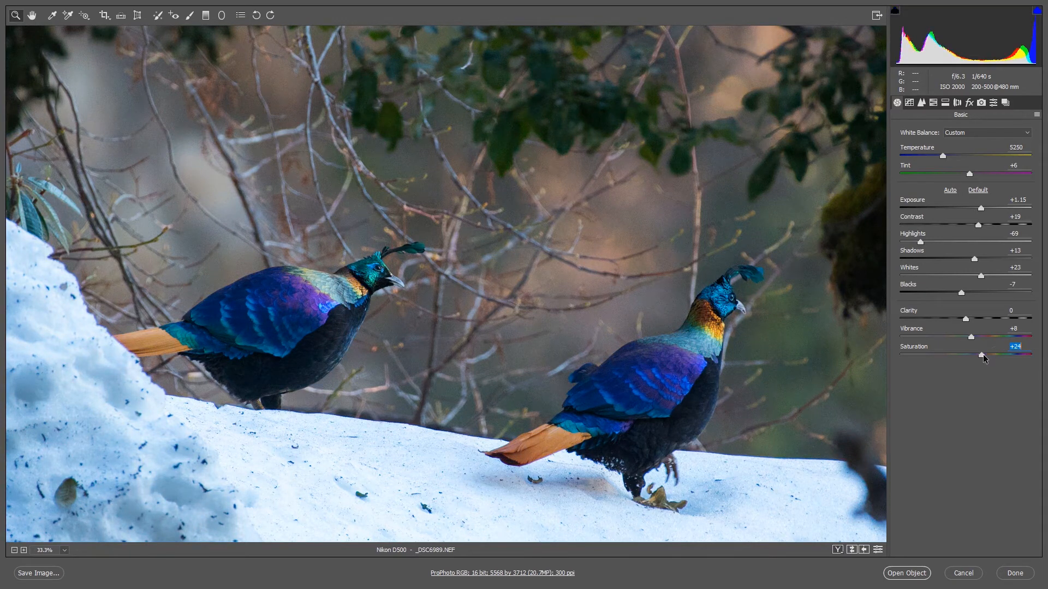
key("Down")
key("Down")
left_click_drag(980, 355, 974, 356)
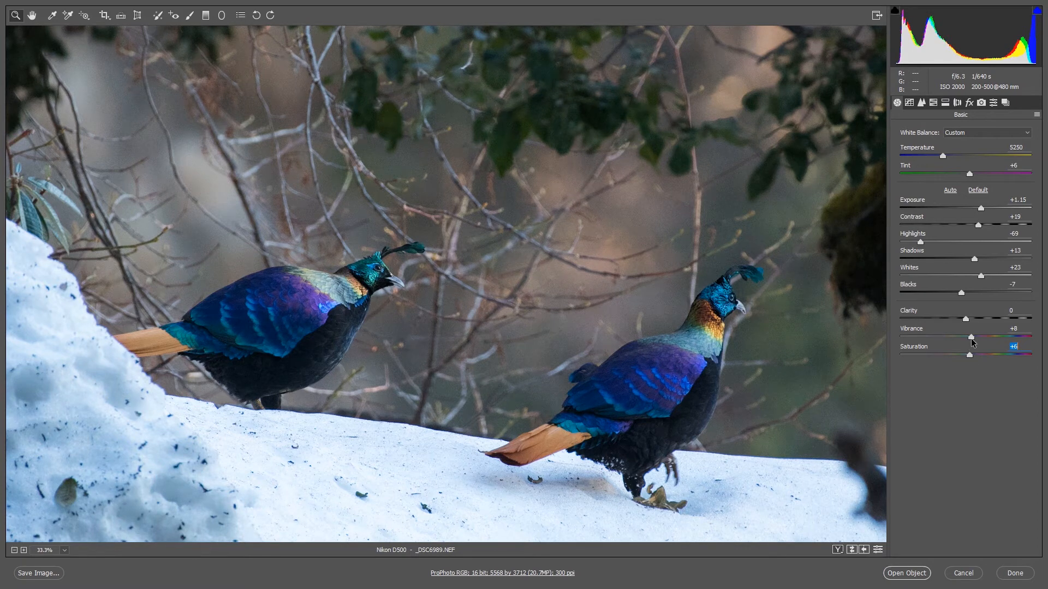
left_click_drag(970, 339, 981, 345)
Compare the parametric tone curve's Highlights at -100 and +100, and set them to +3.
left_click(910, 103)
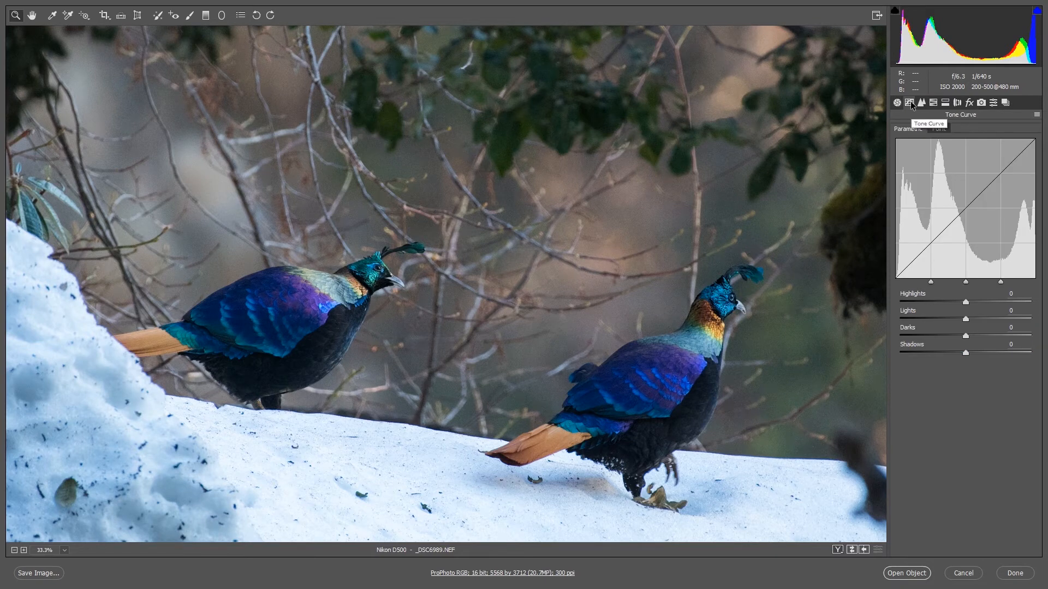
left_click(939, 130)
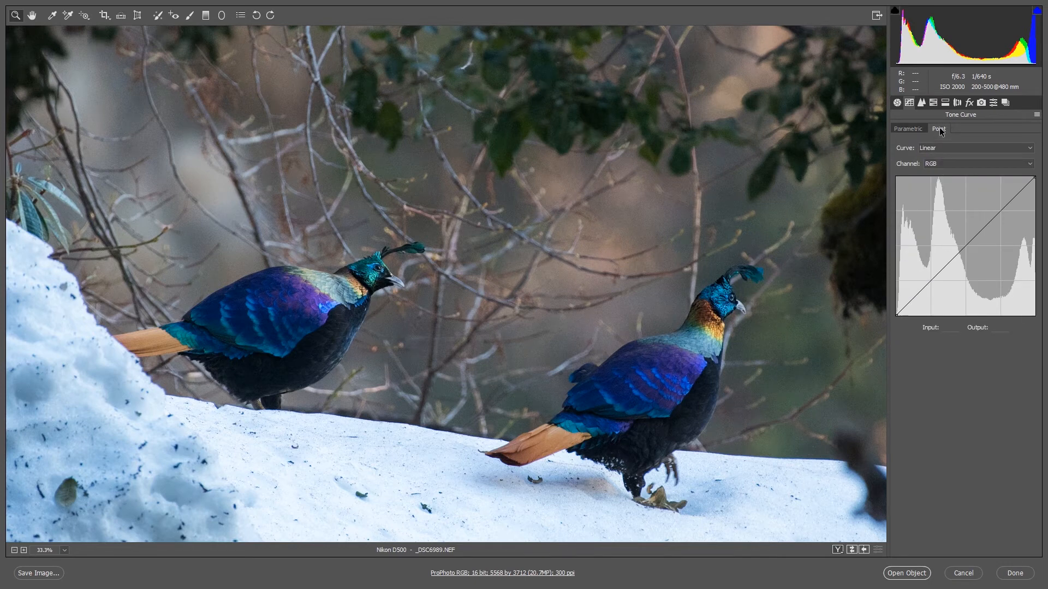
left_click(920, 130)
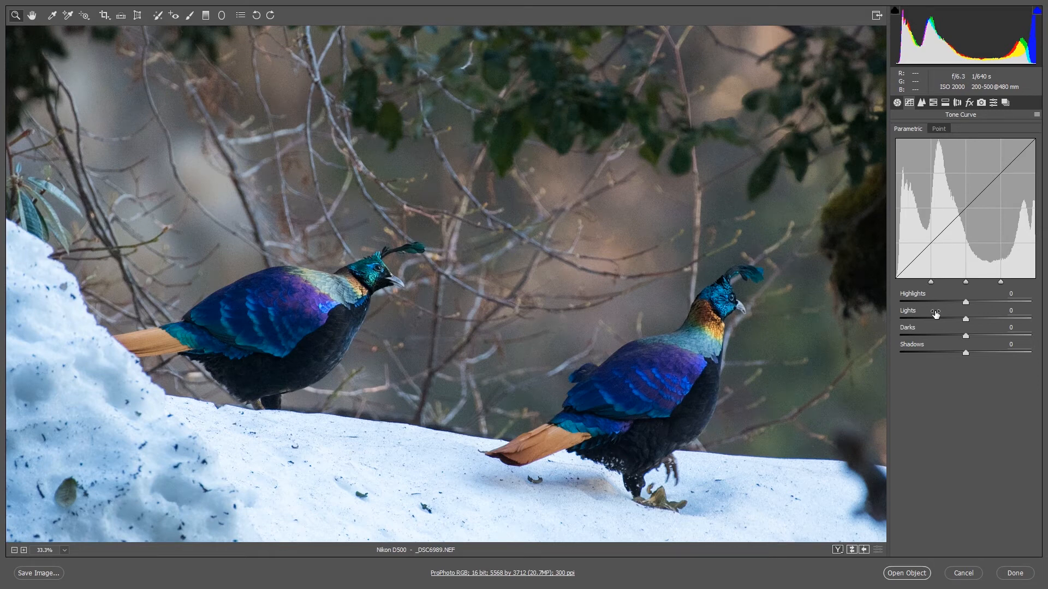
left_click_drag(966, 304, 880, 287)
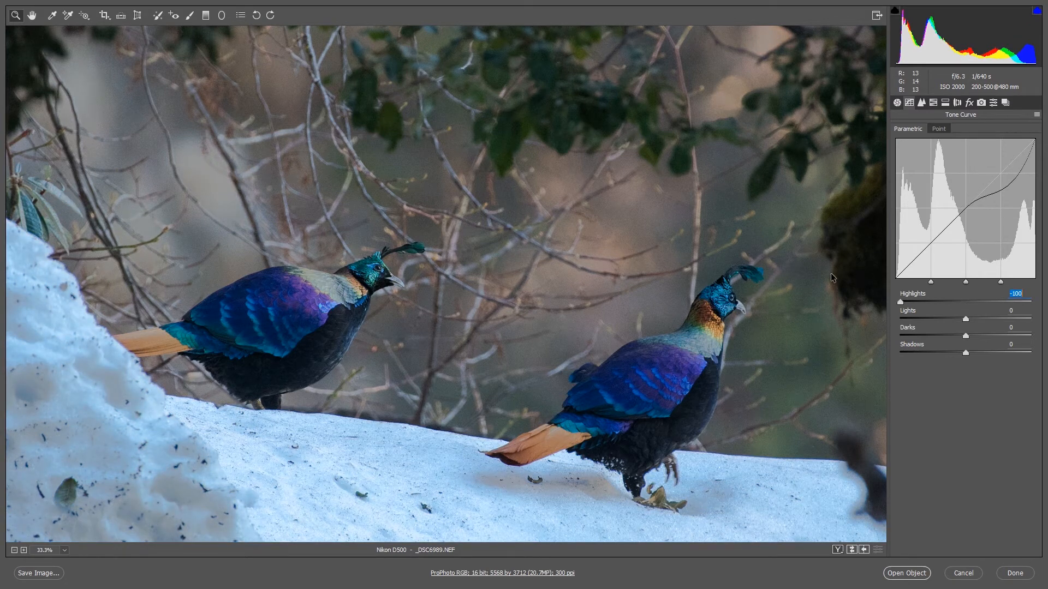
left_click_drag(900, 301, 1035, 301)
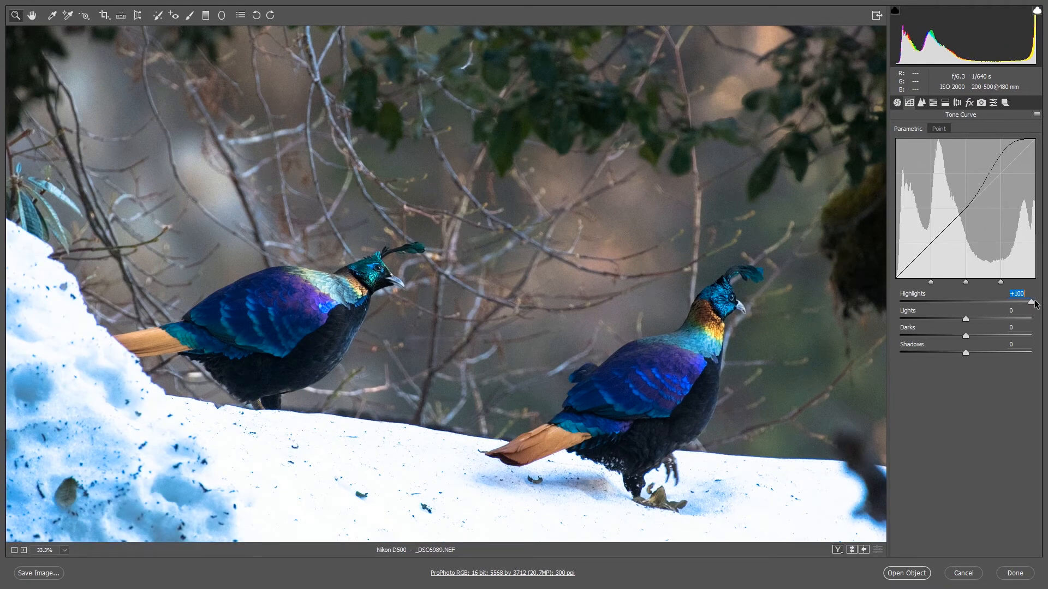
left_click_drag(1035, 303, 969, 302)
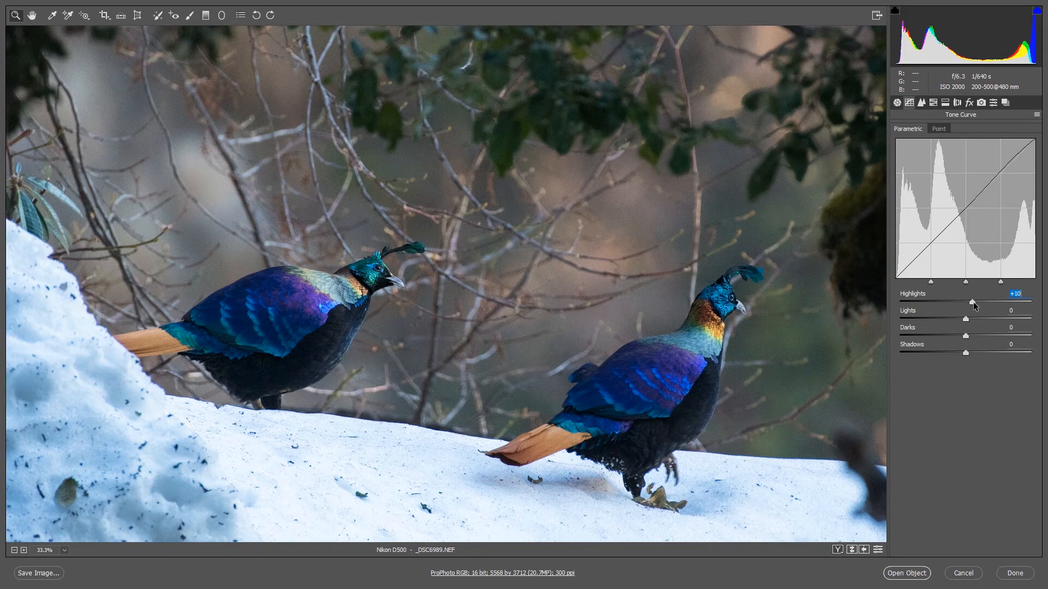
left_click_drag(973, 303, 966, 302)
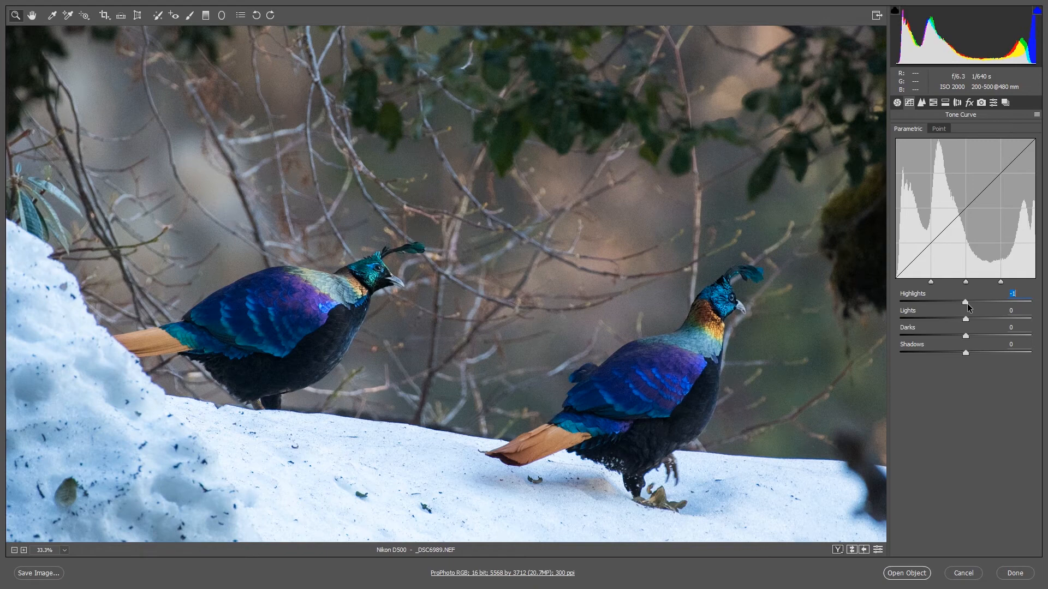
left_click_drag(968, 305, 970, 304)
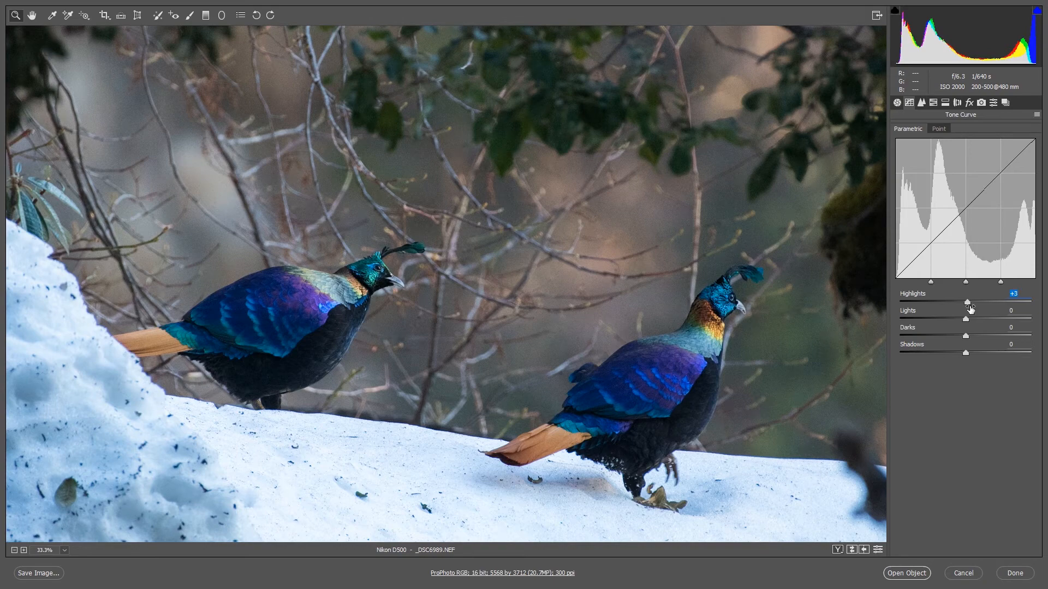
Shape the rest of the parametric tone curve with Lights at +14, Darks at +12 and Shadows at +16.
left_click_drag(971, 319, 894, 331)
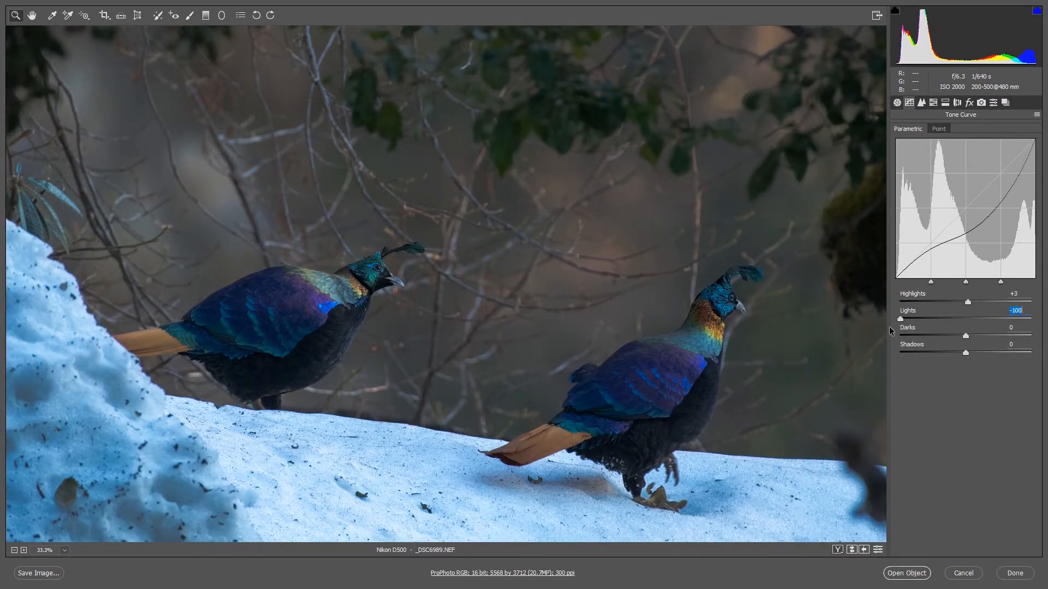
left_click_drag(900, 319, 974, 322)
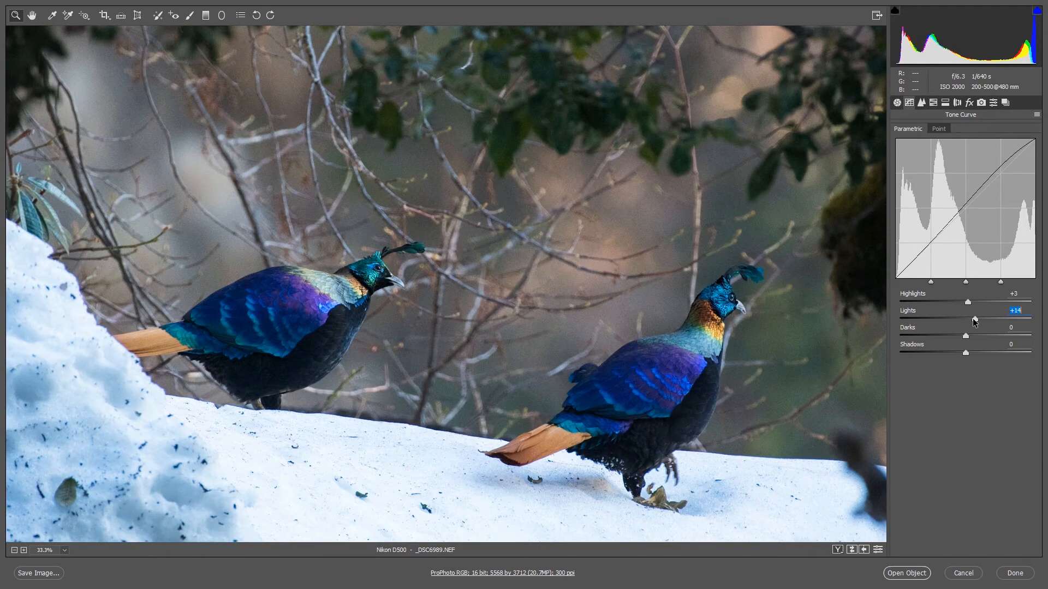
mouse_move(968, 335)
left_mouse_down()
mouse_move(987, 329)
mouse_move(958, 337)
mouse_move(990, 334)
mouse_move(978, 334)
left_mouse_up()
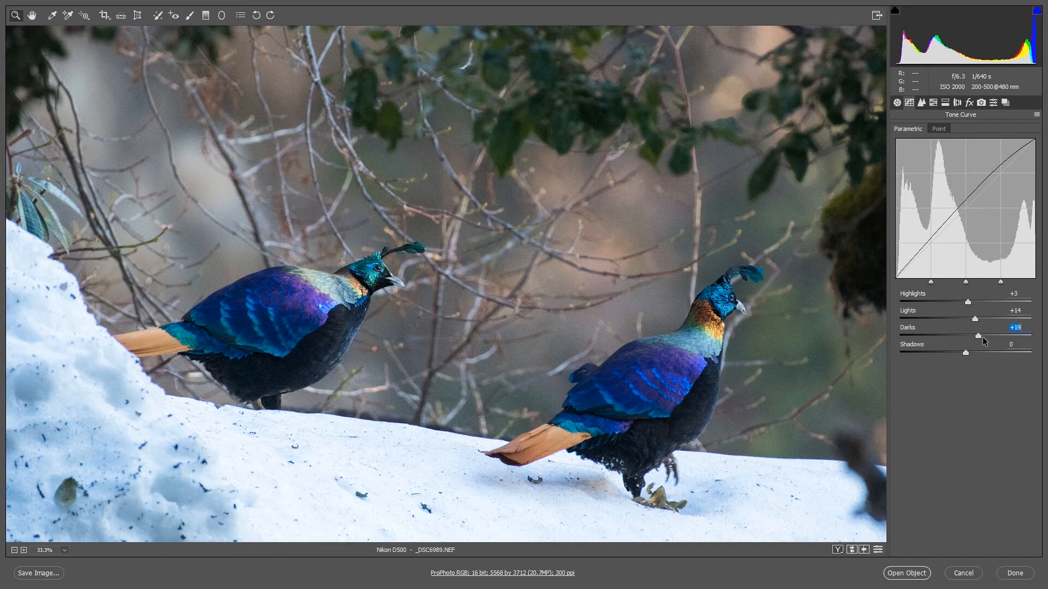
left_click_drag(977, 335, 973, 335)
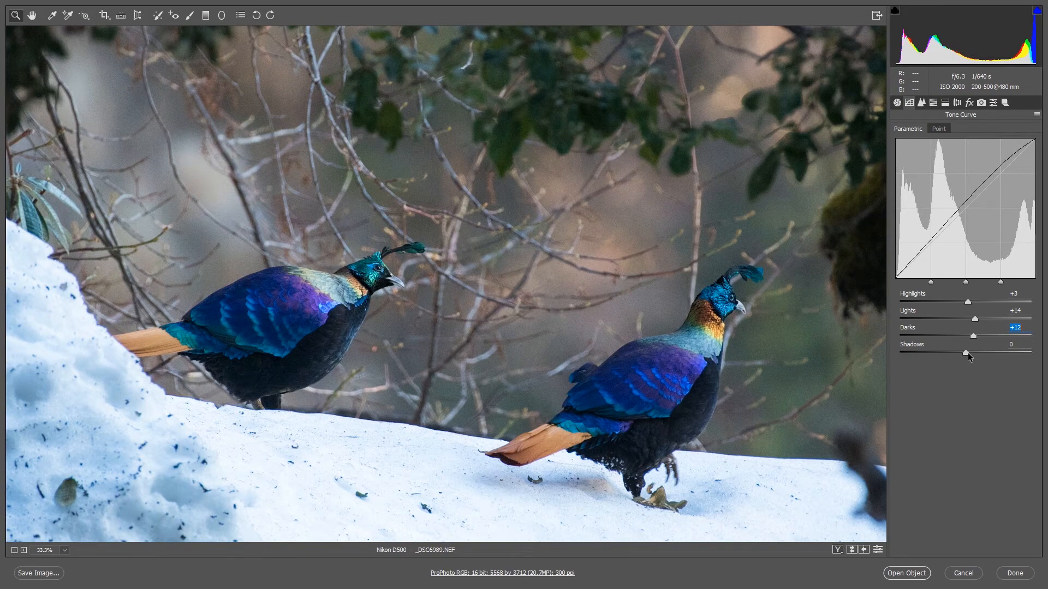
mouse_move(967, 353)
left_mouse_down()
mouse_move(993, 354)
mouse_move(951, 355)
left_mouse_up()
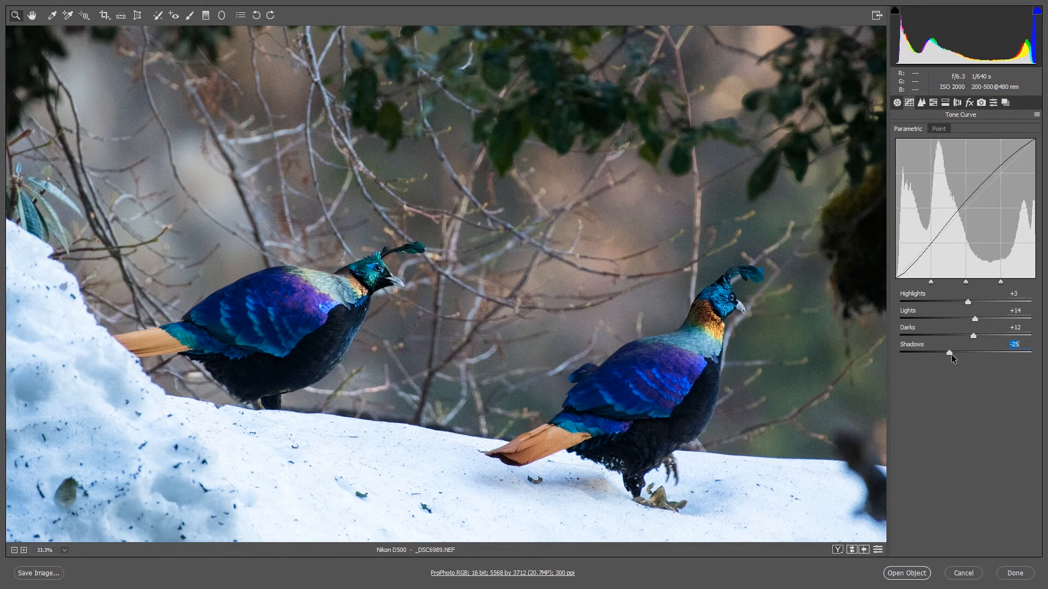
left_click_drag(952, 355, 978, 351)
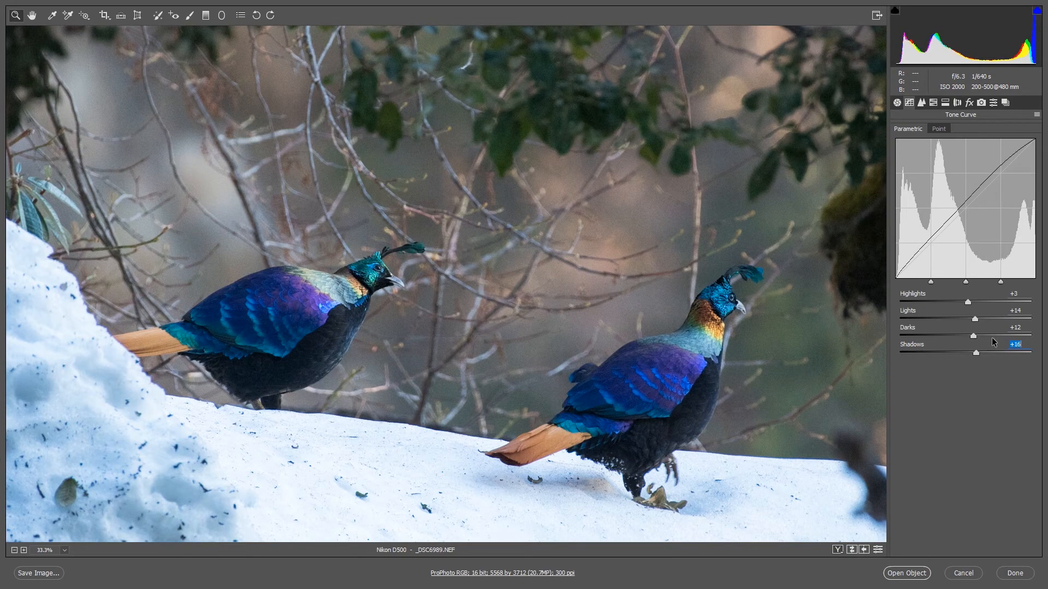
Examine the Hue, Saturation and Luminance settings for the individual colours in the HSL / Grayscale adjustments.
left_click(923, 103)
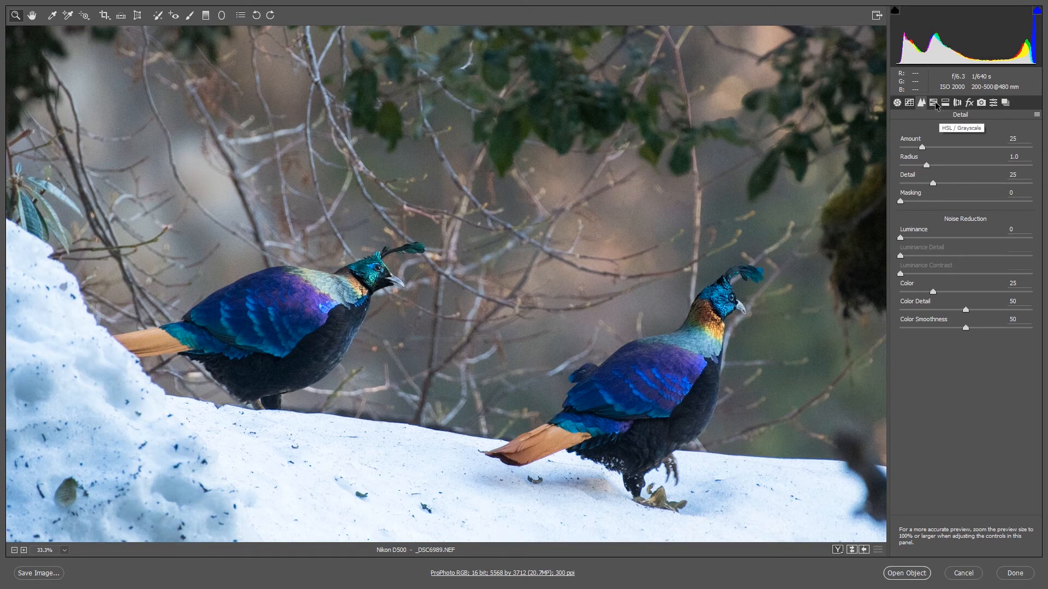
left_click(935, 104)
left_click(934, 145)
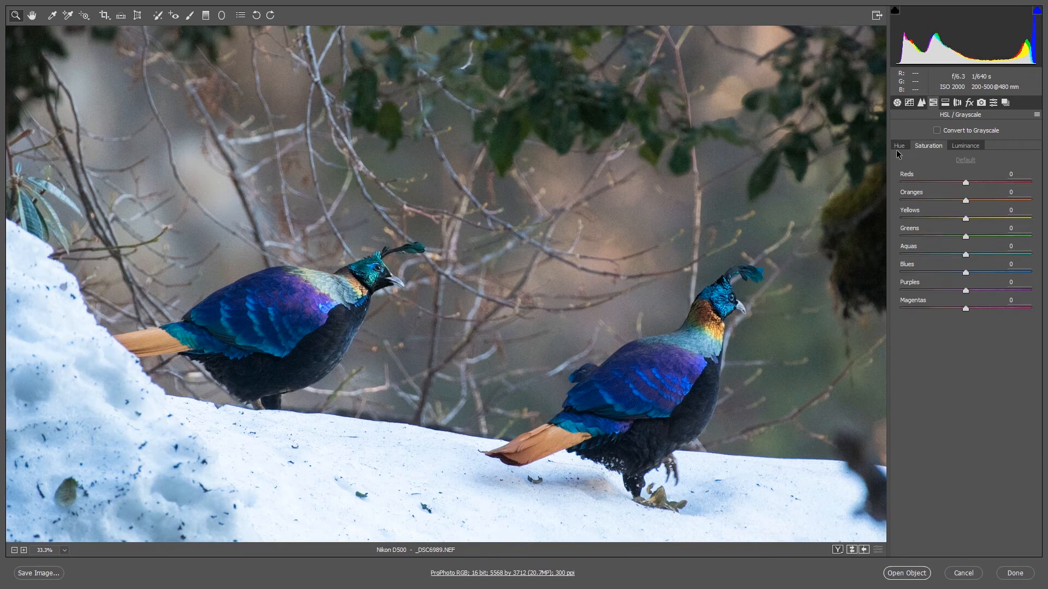
left_click(898, 147)
left_click(927, 145)
left_click(954, 147)
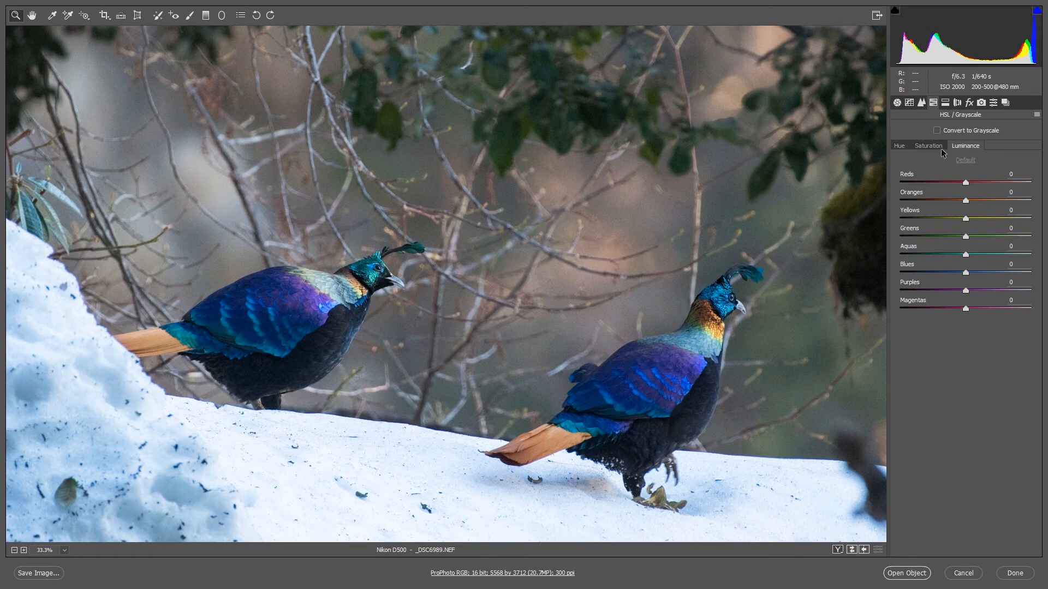
left_click(934, 148)
left_click(900, 147)
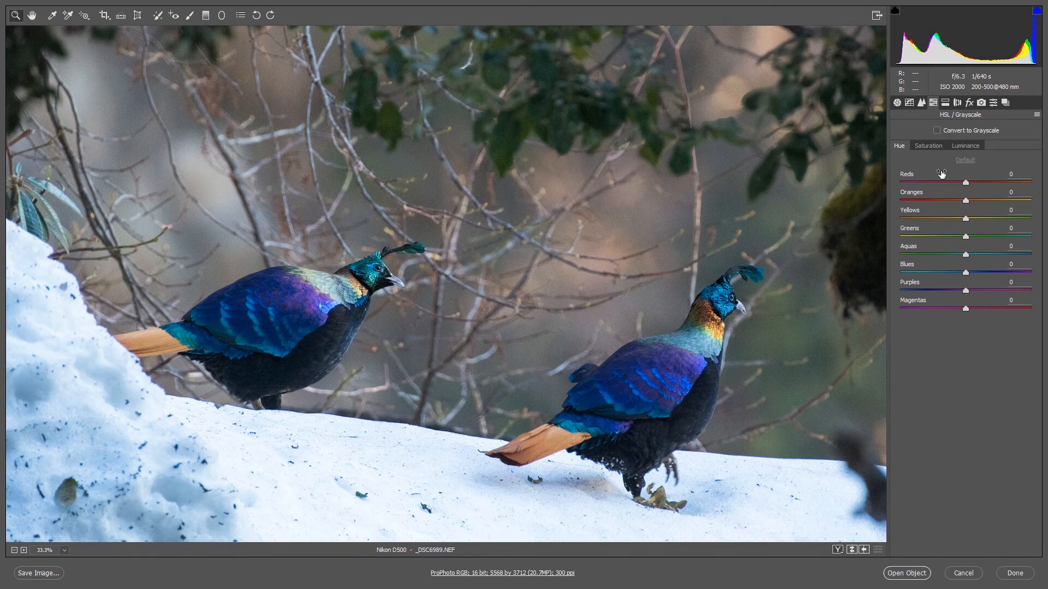
left_click(929, 147)
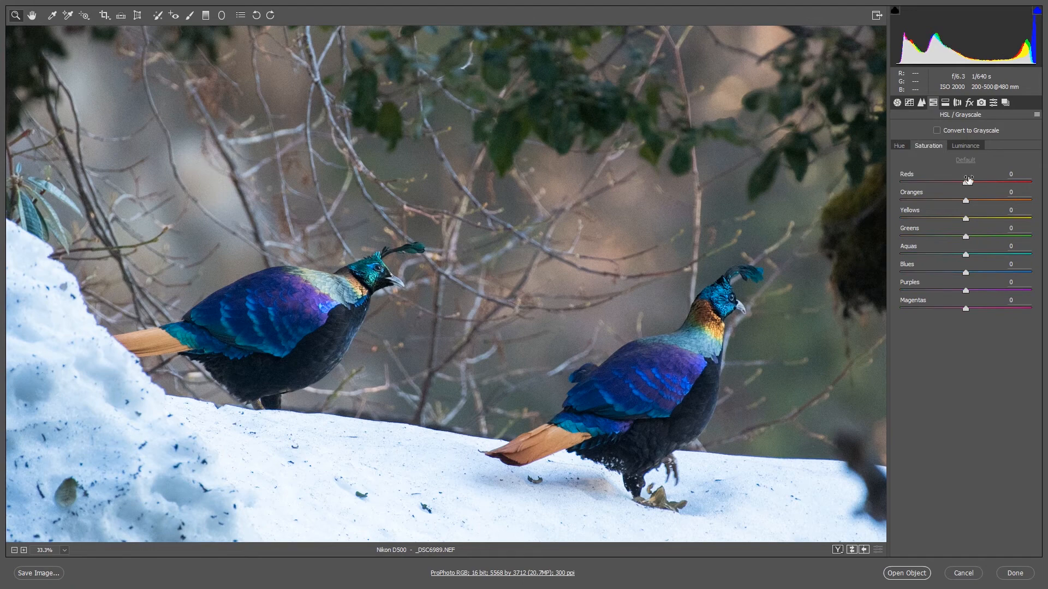
left_click(966, 148)
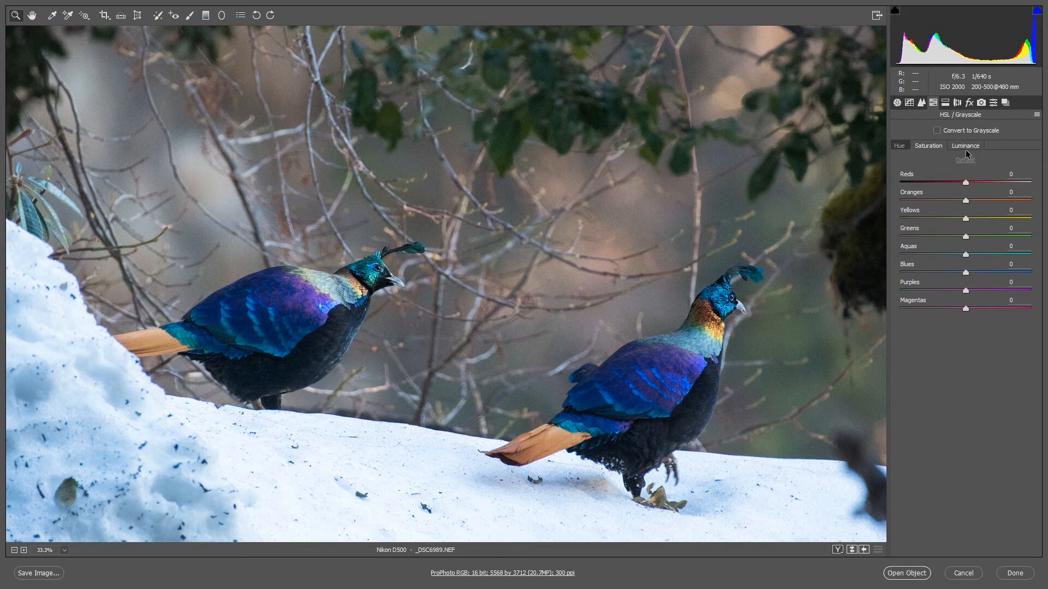
left_click(933, 147)
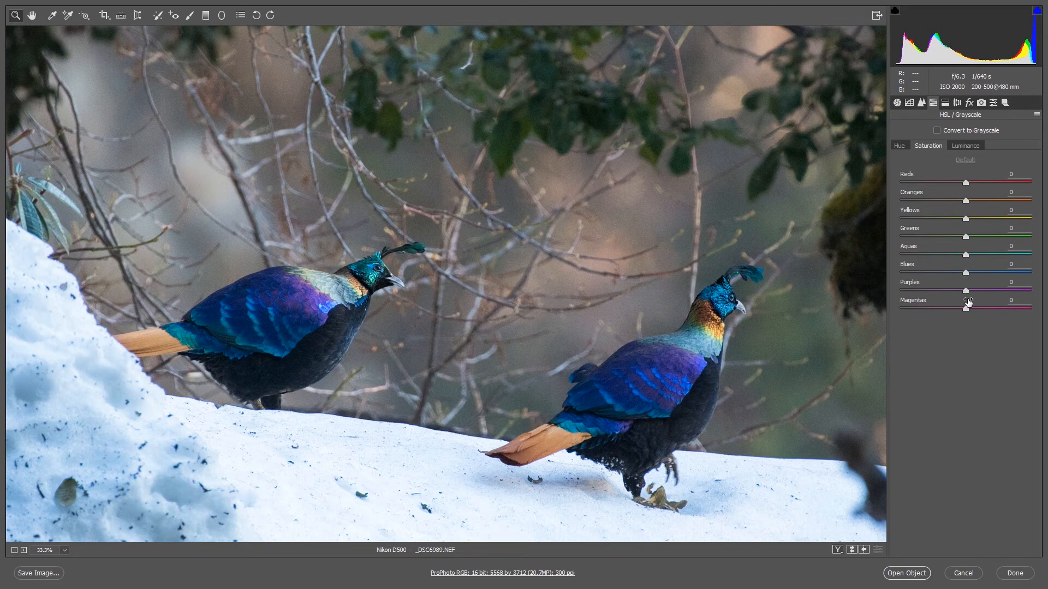
left_click(964, 145)
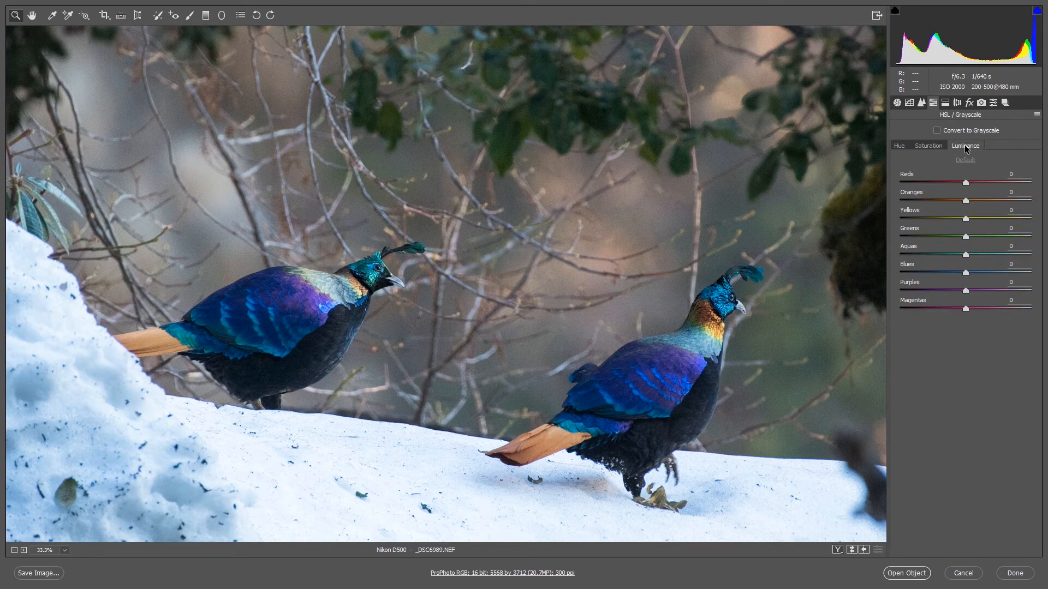
Try the Aquas saturation at +100 and +13, and return it to 0.
left_click(941, 148)
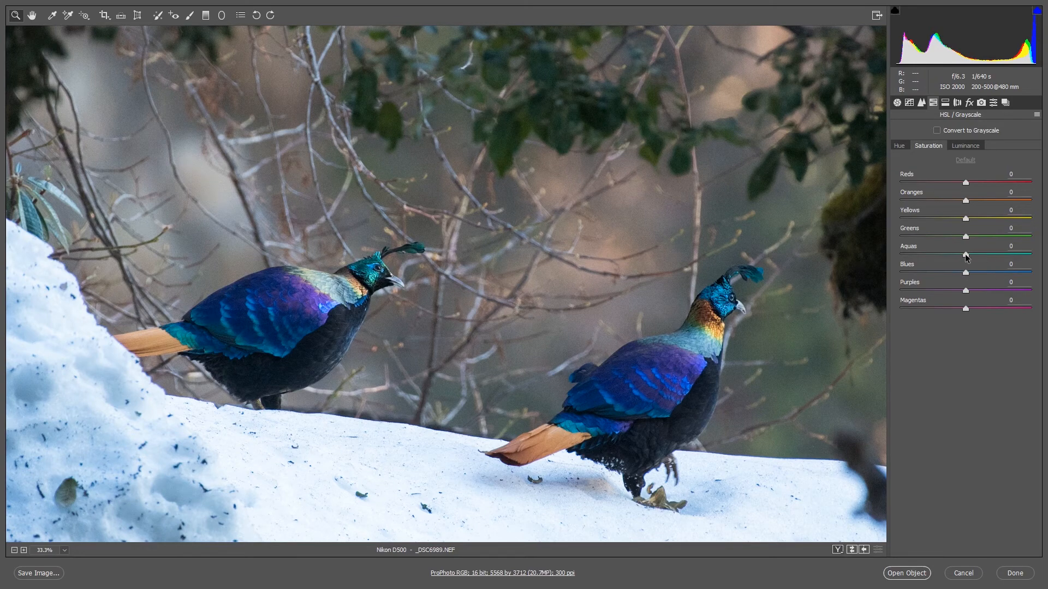
left_click_drag(966, 257, 1034, 255)
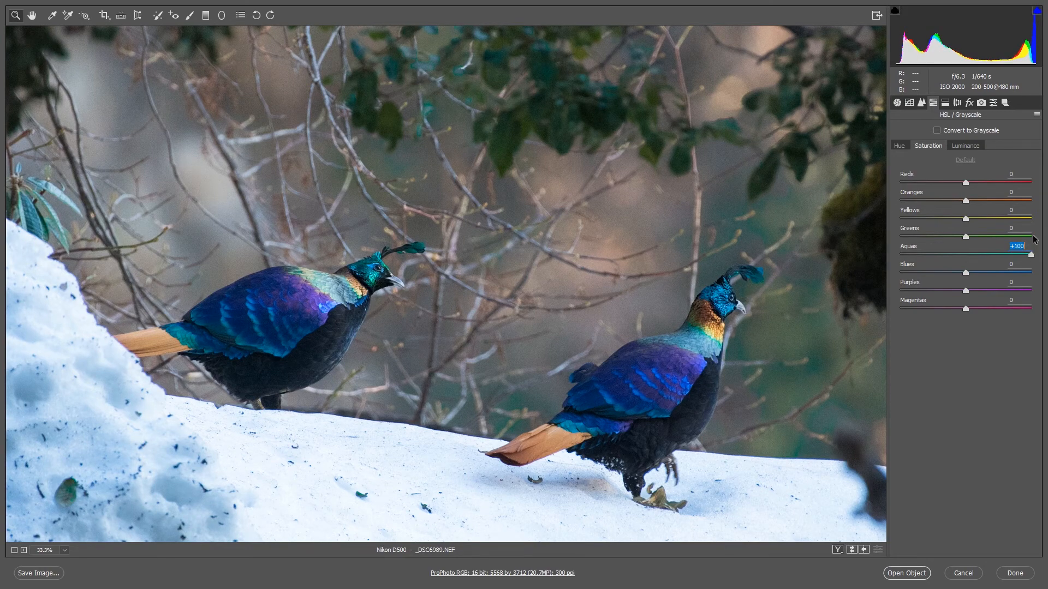
left_click_drag(1030, 255, 974, 254)
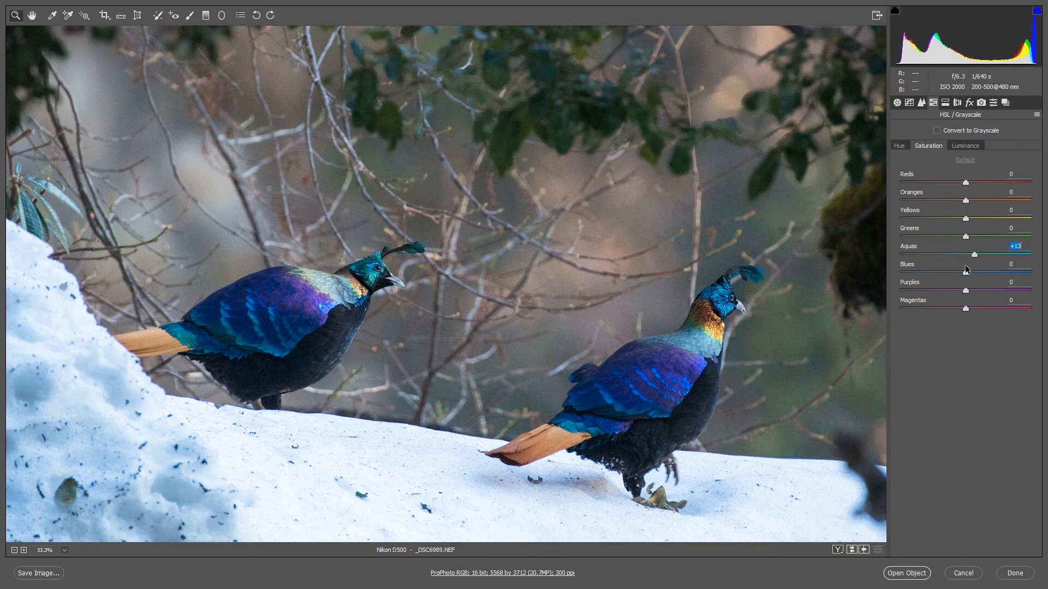
type("0")
Try the Blues saturation at +48, reduce it to about +4, and raise the Oranges saturation slightly.
left_click_drag(965, 270, 998, 272)
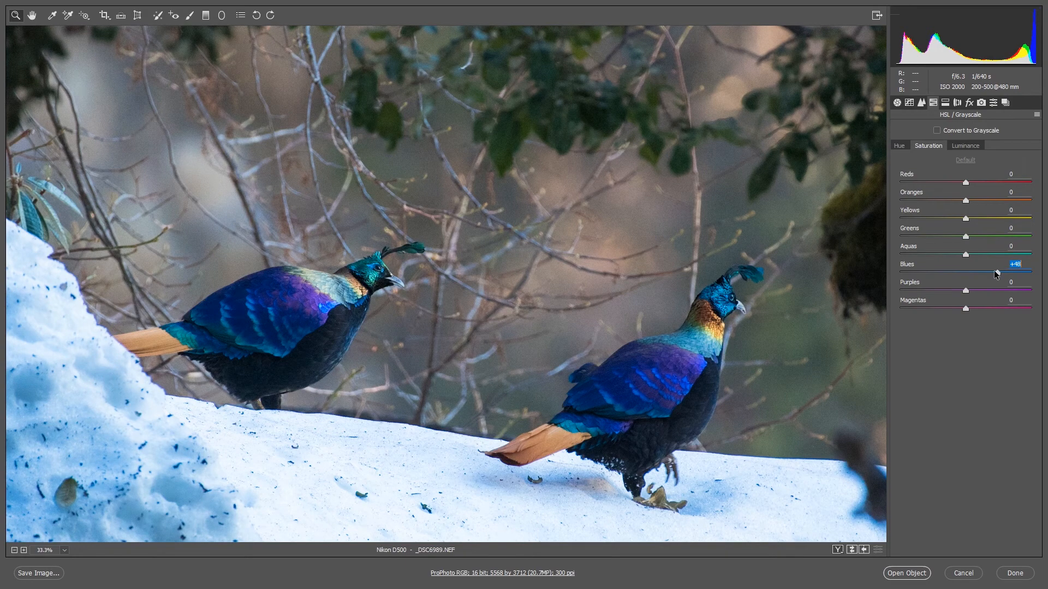
type("4")
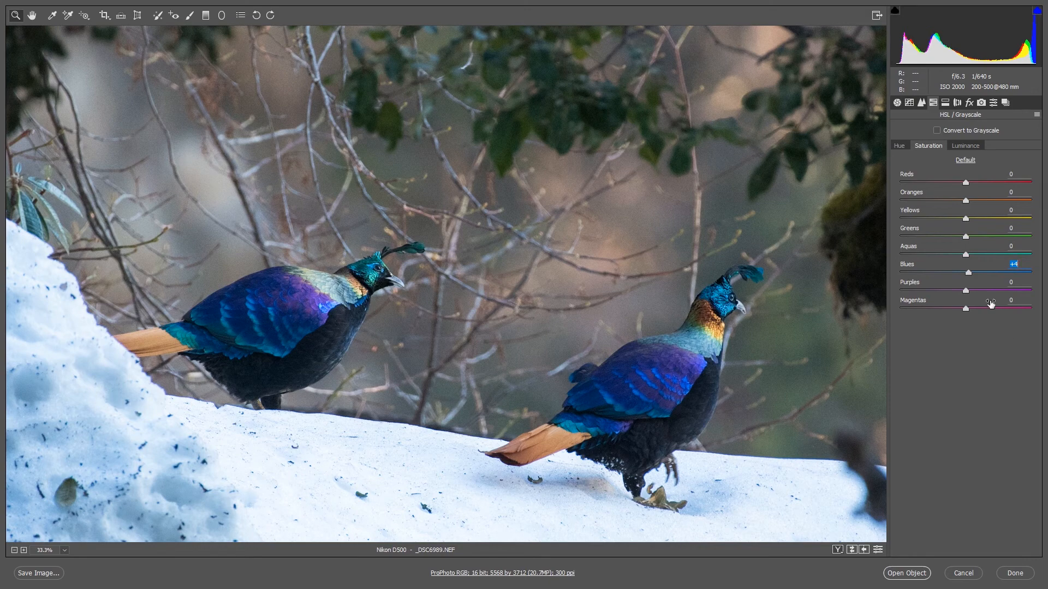
mouse_move(974, 273)
left_mouse_down()
mouse_move(1014, 271)
mouse_move(975, 271)
left_mouse_up()
left_click_drag(971, 274, 969, 273)
left_click_drag(966, 202, 970, 204)
Compare the Blues luminance at +47 and +18, and set it to +13.
left_click(974, 146)
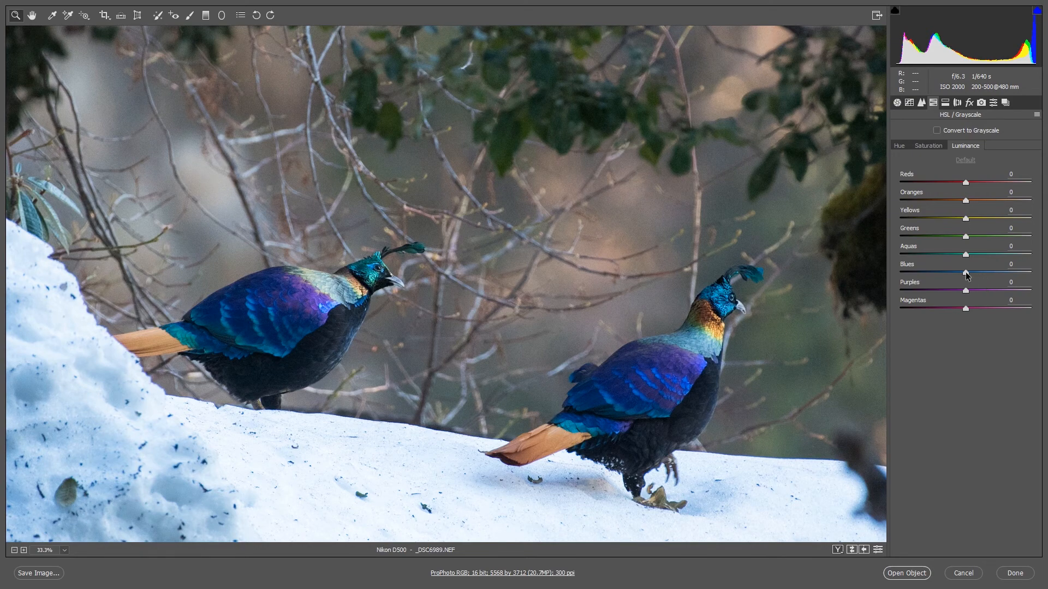
left_click_drag(965, 273, 996, 271)
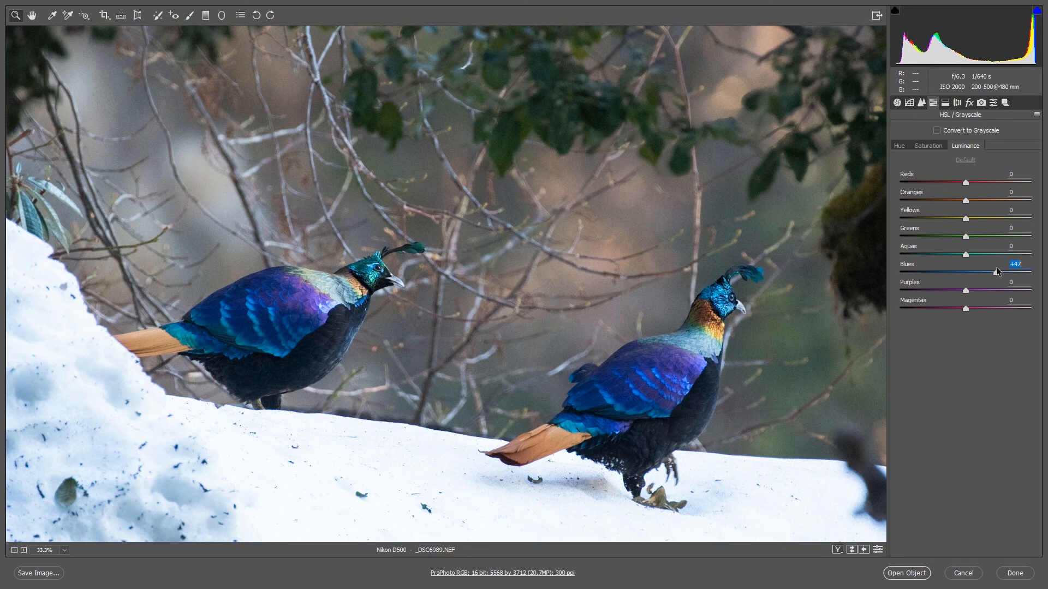
mouse_move(997, 271)
left_mouse_down()
mouse_move(917, 273)
mouse_move(977, 273)
left_mouse_up()
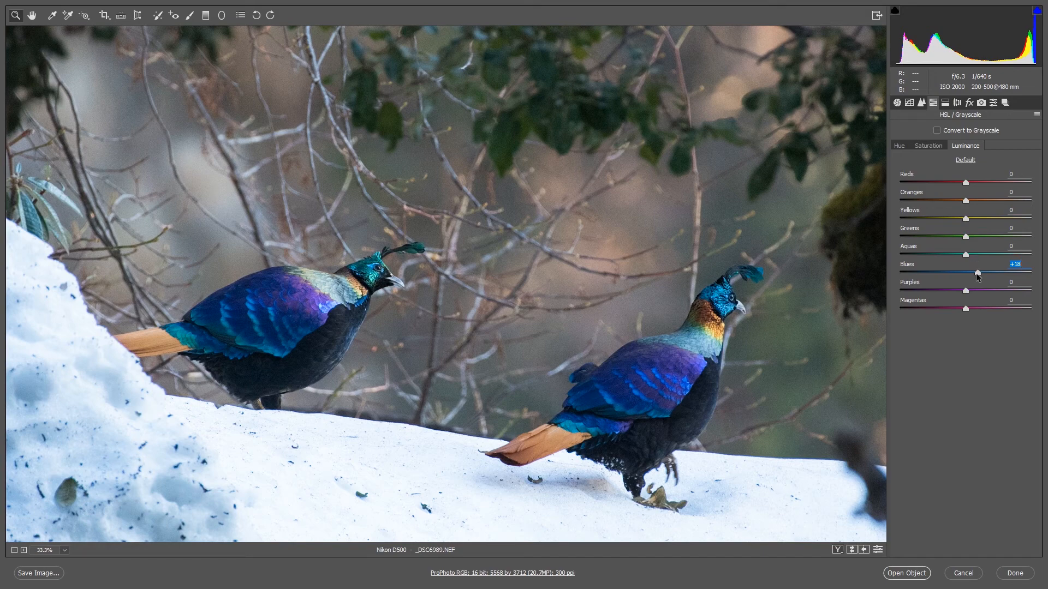
left_click_drag(976, 276, 973, 276)
Compare the Oranges luminance at -38 and +18, and set it to +10.
left_click_drag(964, 200, 940, 200)
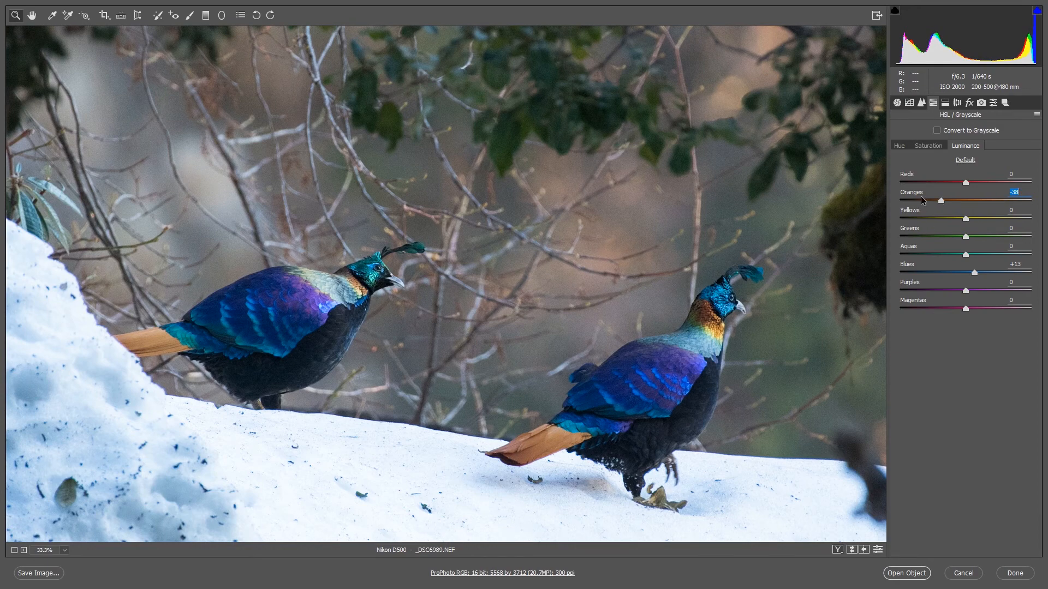
left_click_drag(921, 197, 974, 212)
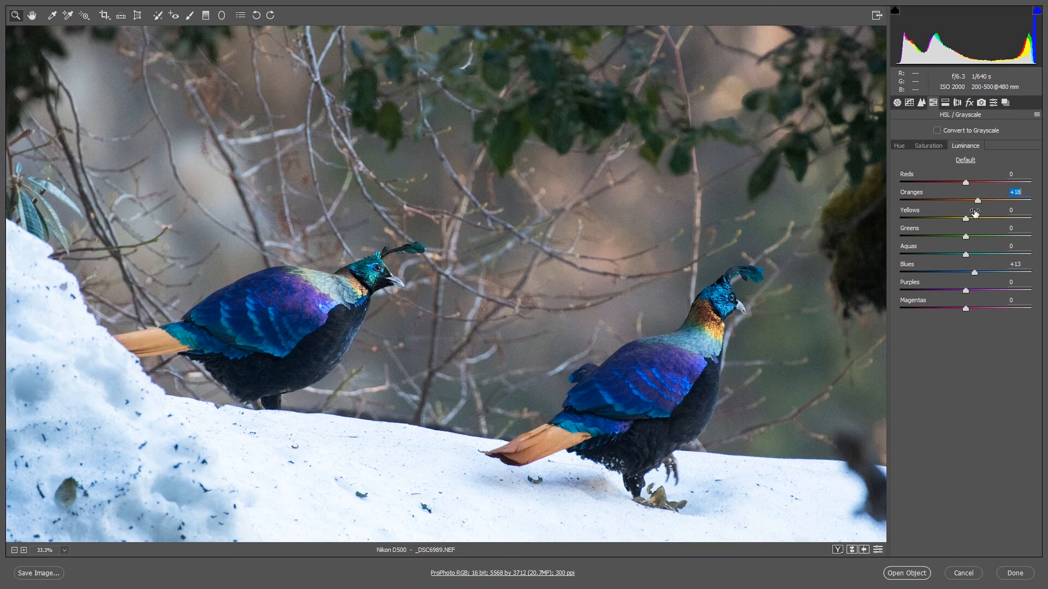
left_click_drag(977, 200, 971, 201)
Try converting the photo to grayscale, and return it to colour.
left_click(945, 102)
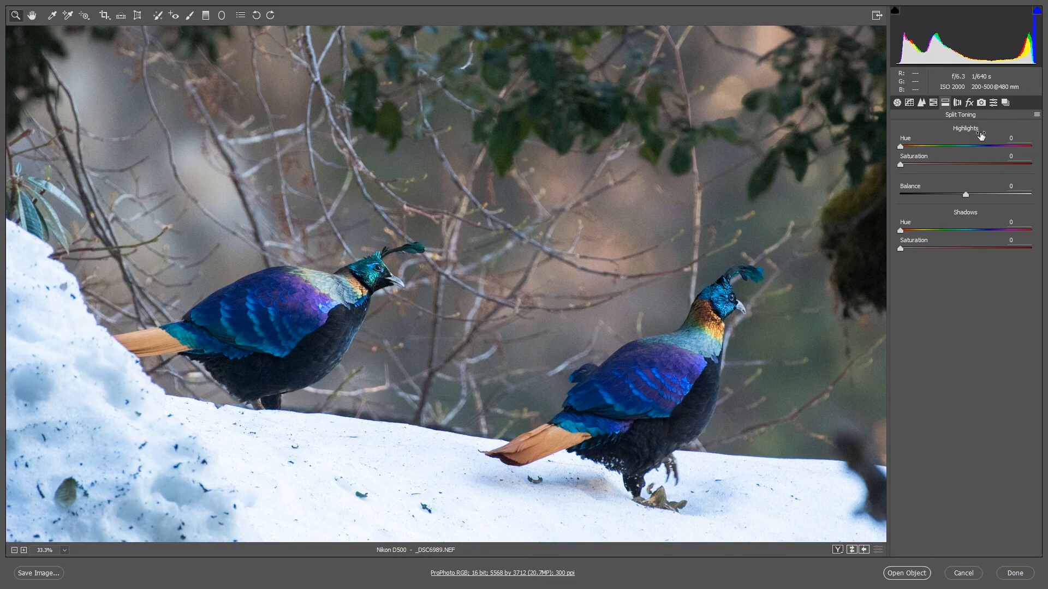
left_click(933, 103)
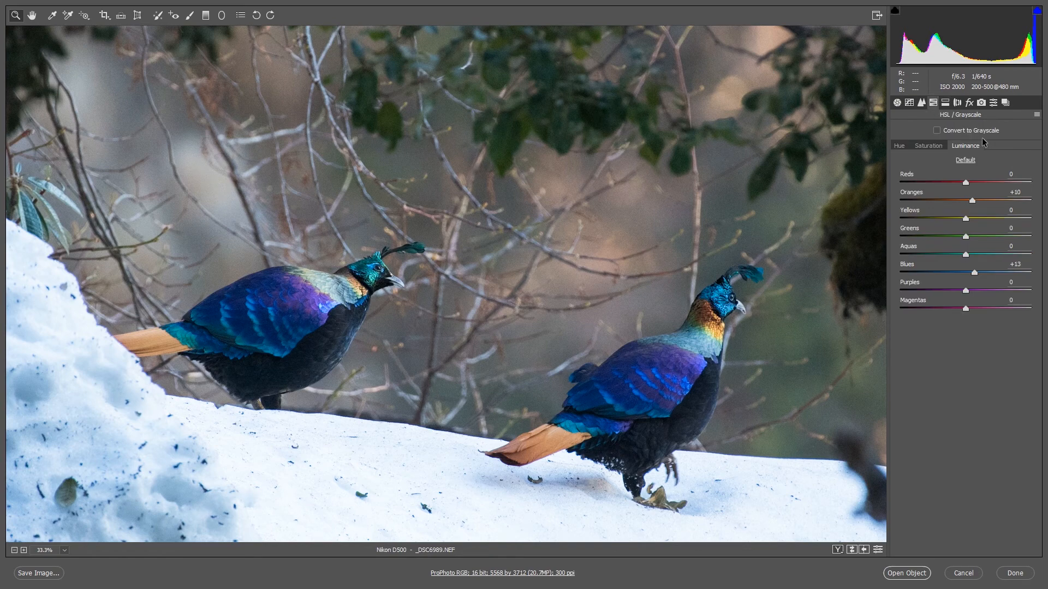
left_click(943, 132)
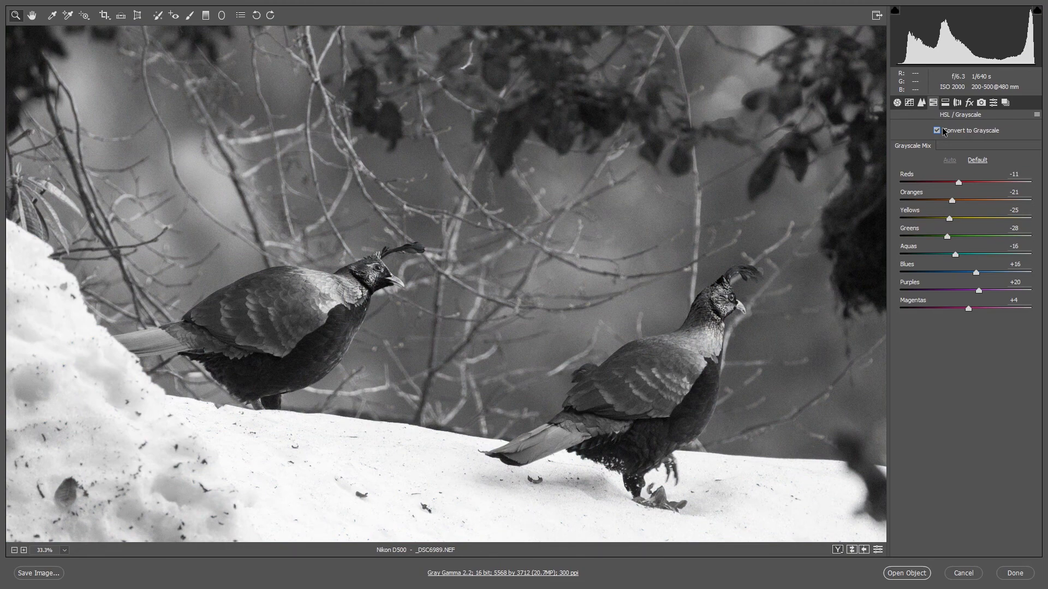
left_click(943, 131)
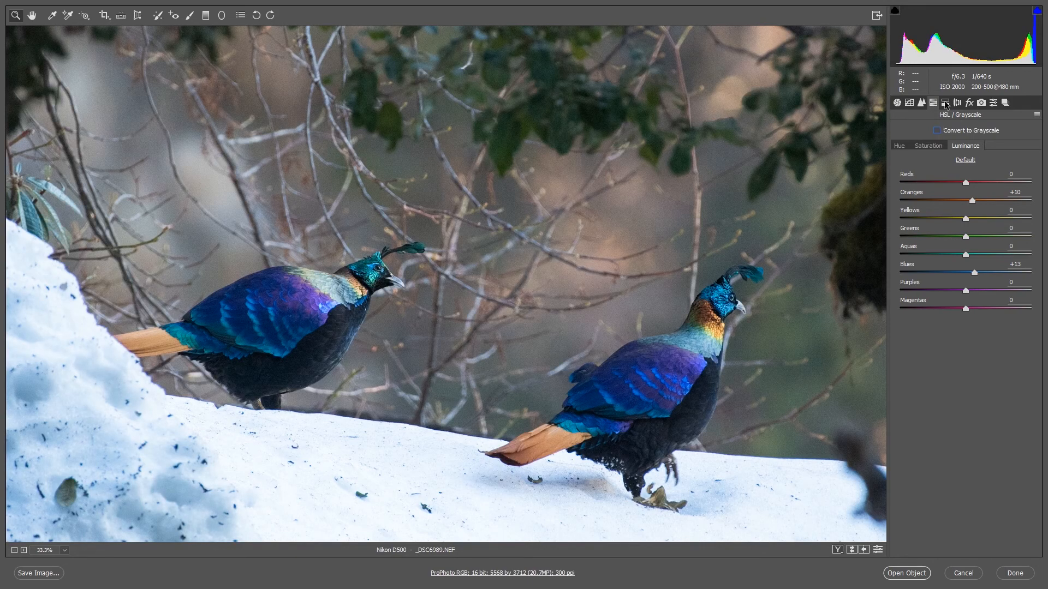
Turn on Remove Chromatic Aberration and Enable Profile Corrections in the Lens Corrections.
left_click(946, 103)
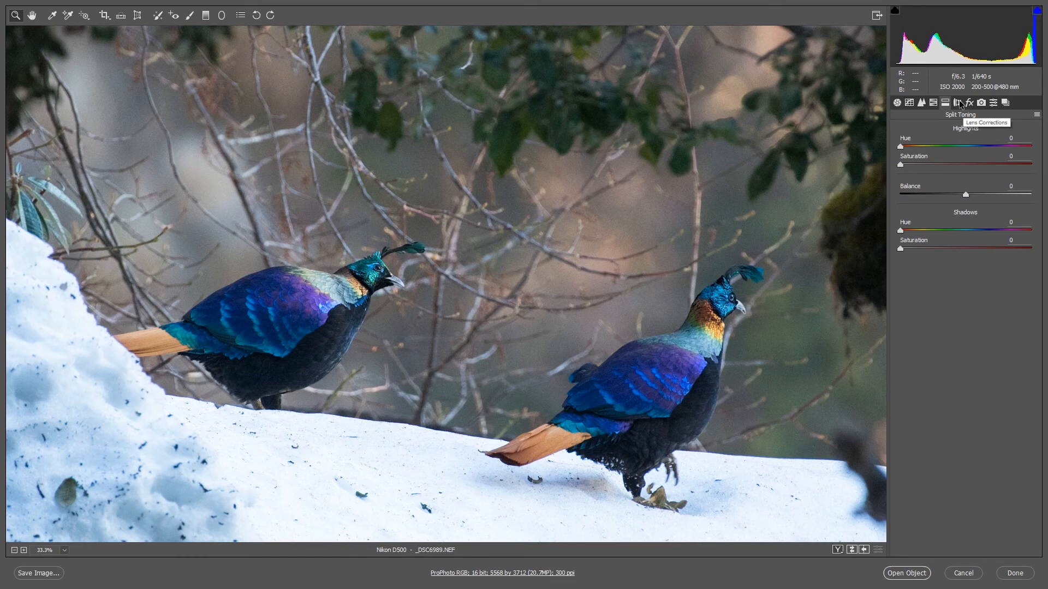
left_click(959, 103)
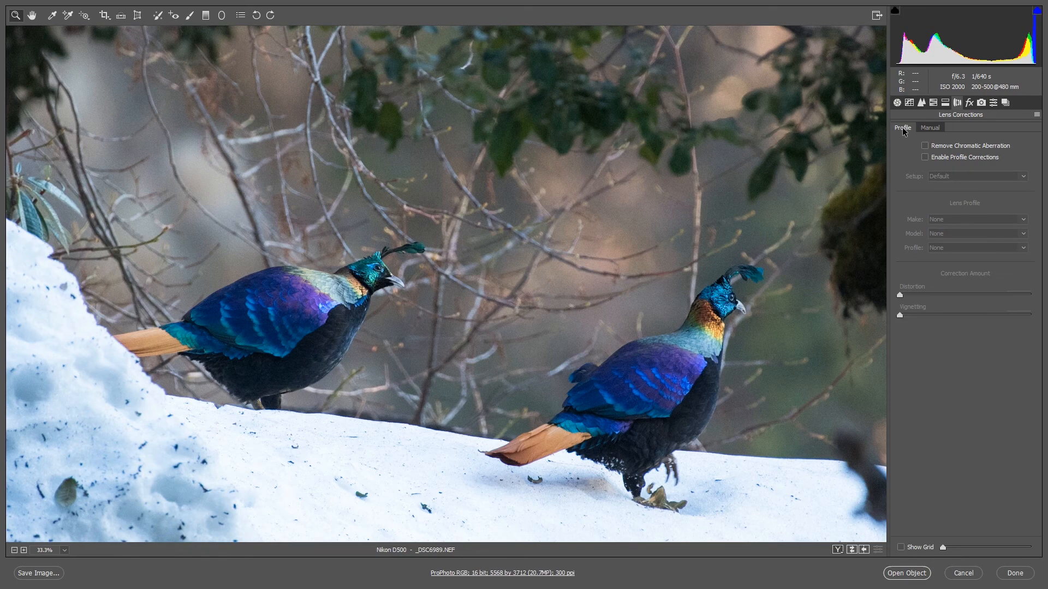
left_click(928, 147)
left_click(924, 157)
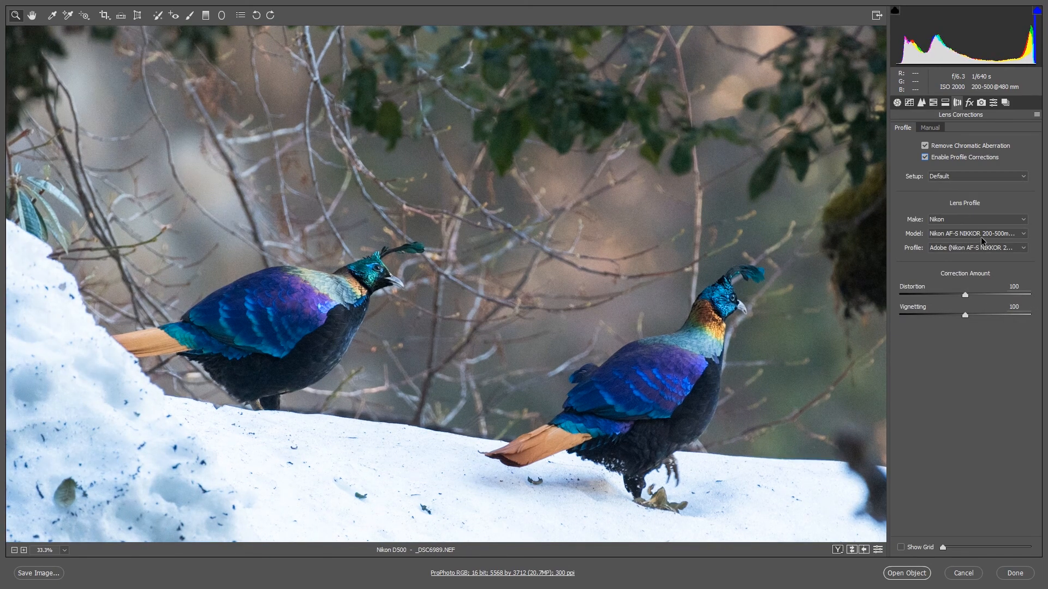
Compare the photo with and without the lens profile corrections, keeping them enabled with the Default setup.
left_click(925, 158)
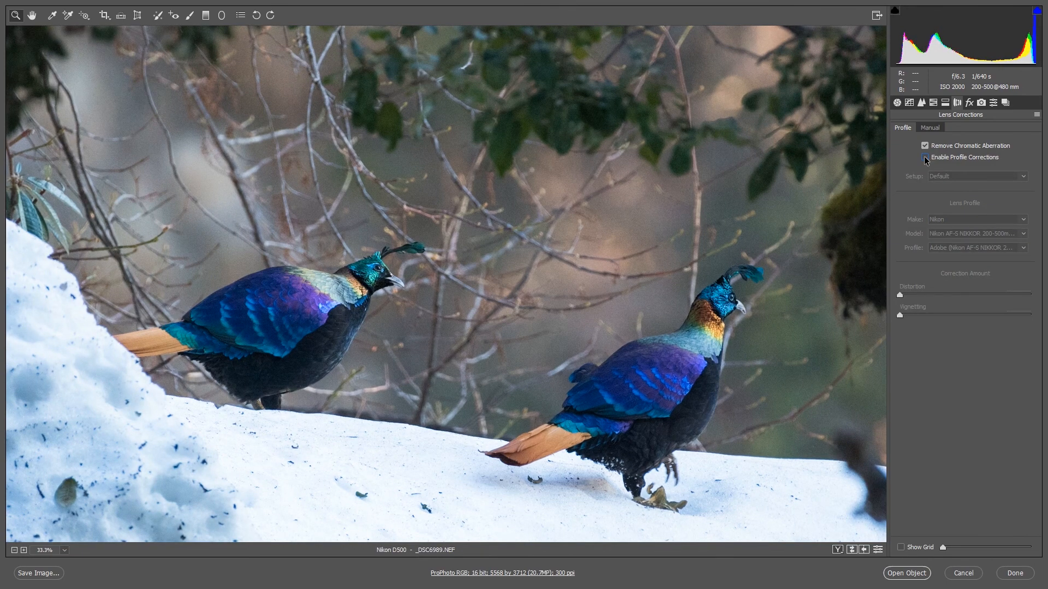
left_click(924, 158)
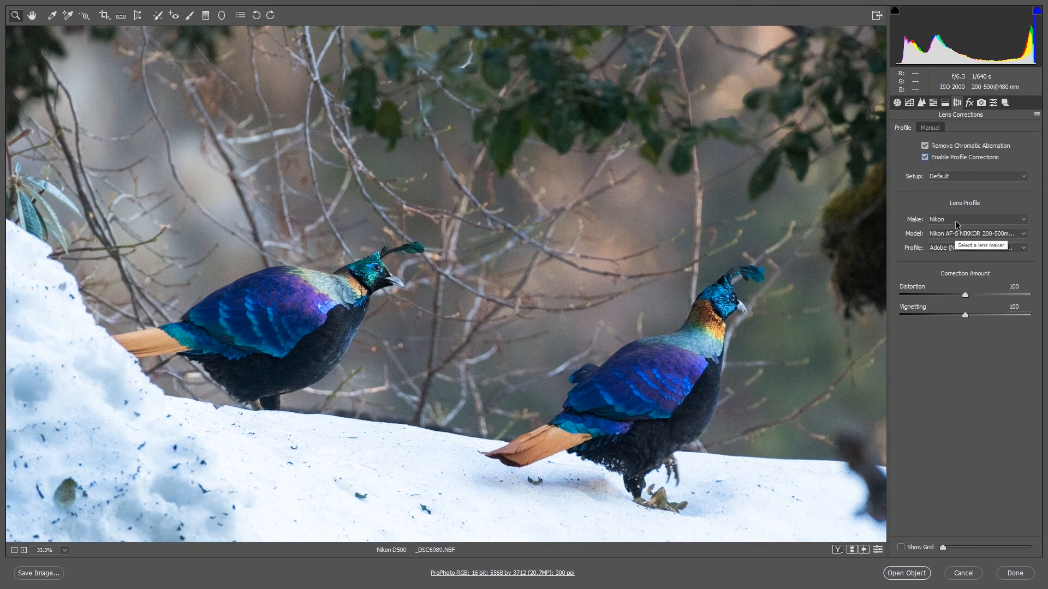
left_click(950, 176)
left_click(951, 176)
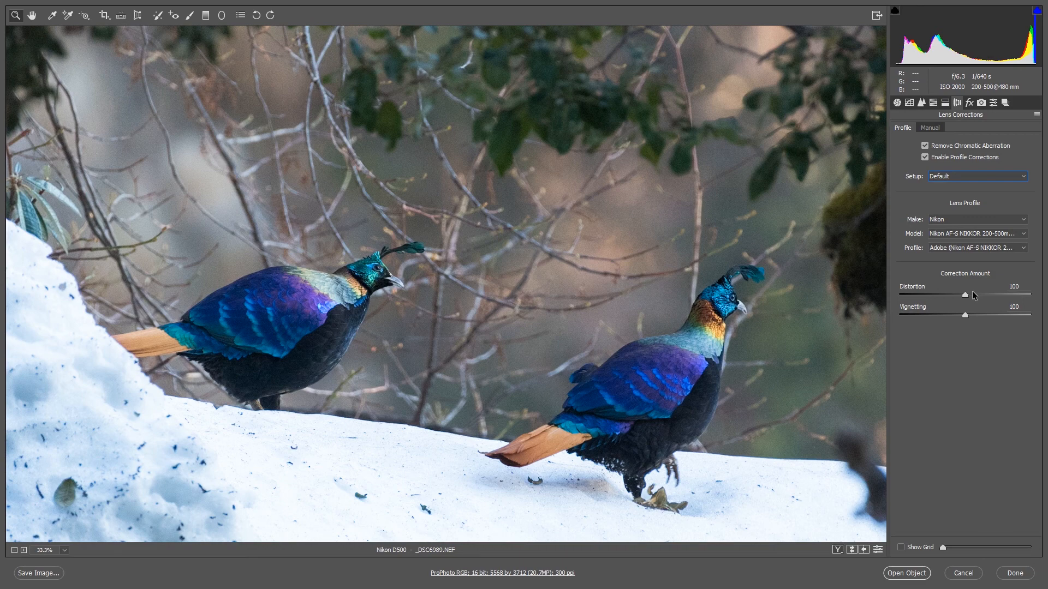
left_click(924, 158)
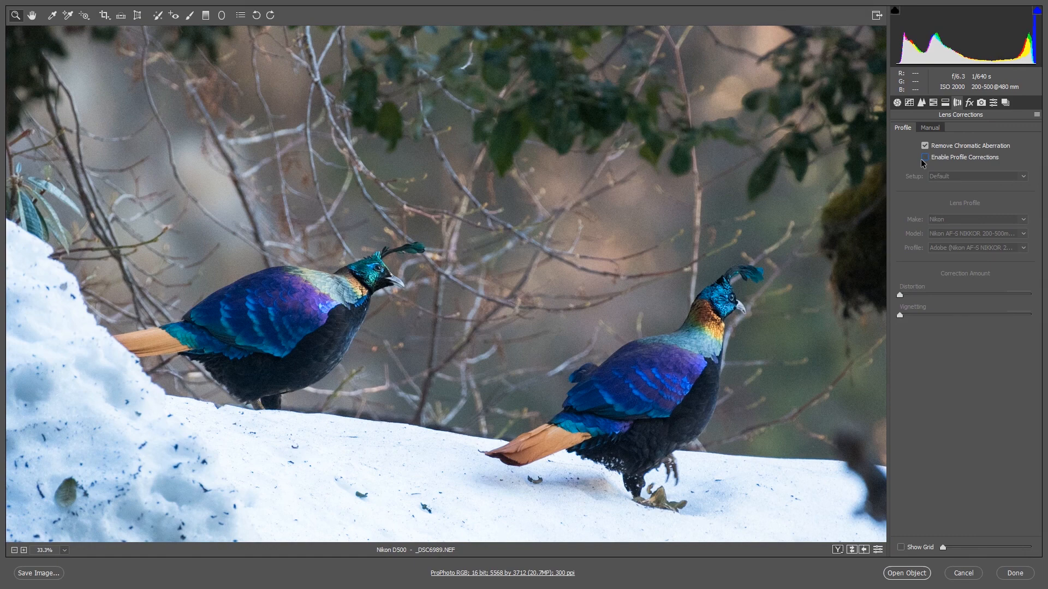
left_click(923, 157)
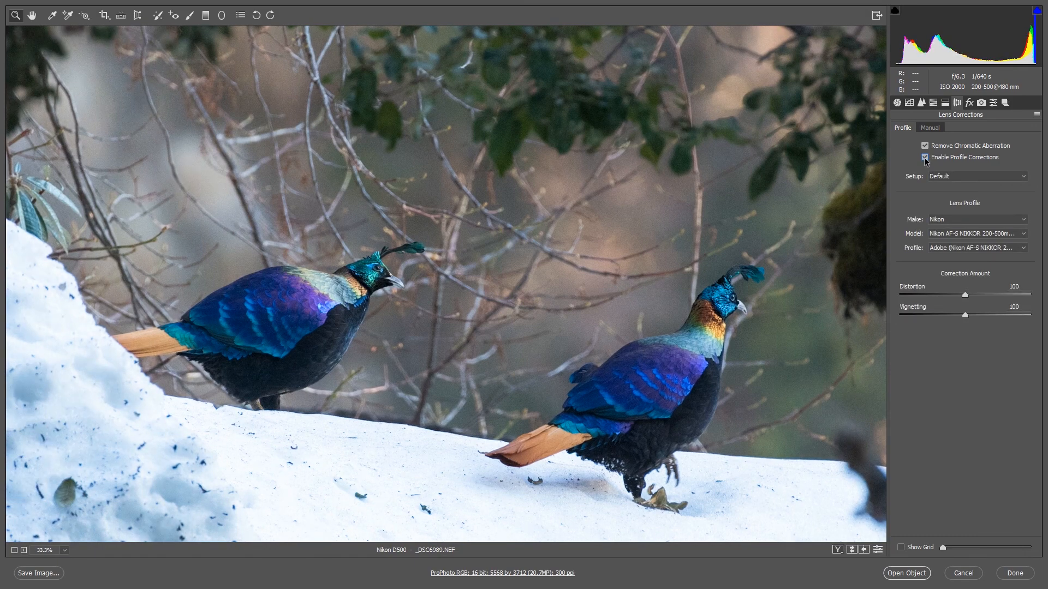
left_click(924, 158)
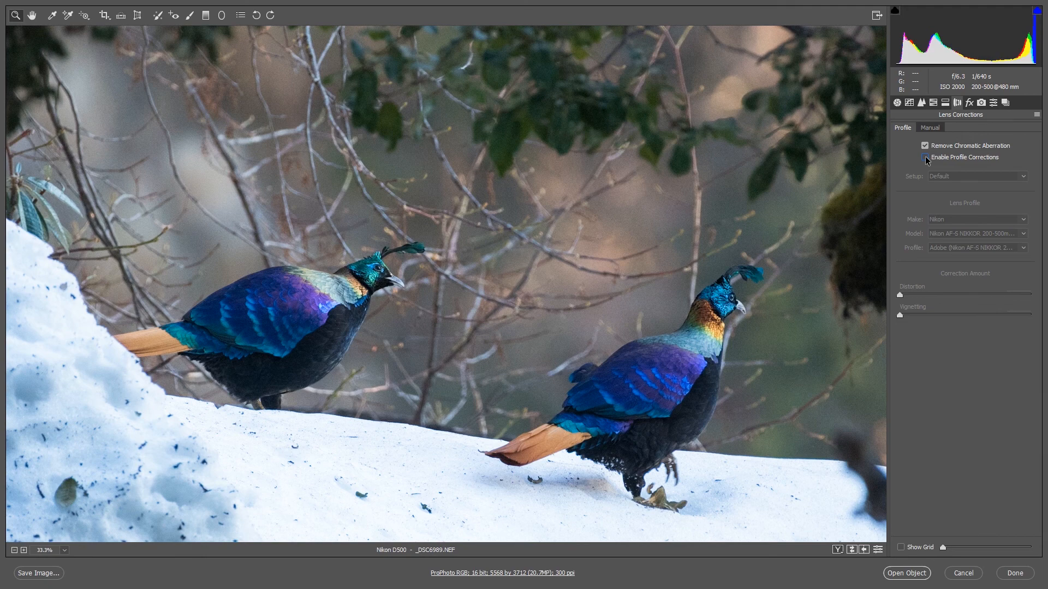
left_click(924, 157)
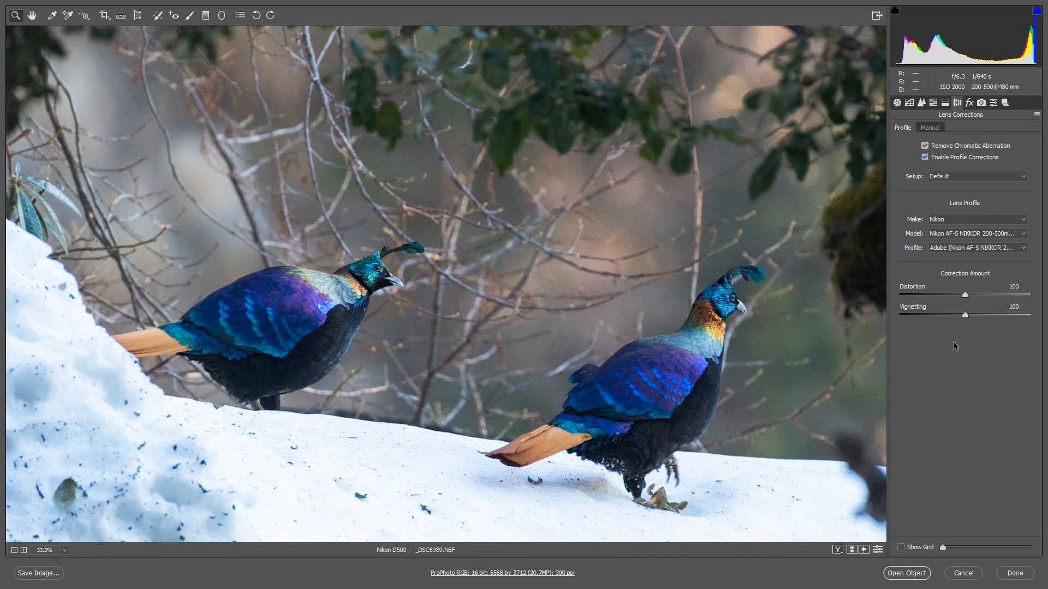
Compare Dehaze amounts of -100, -40, 0, +18 and +8, and settle on a slightly lower positive amount.
left_click(969, 103)
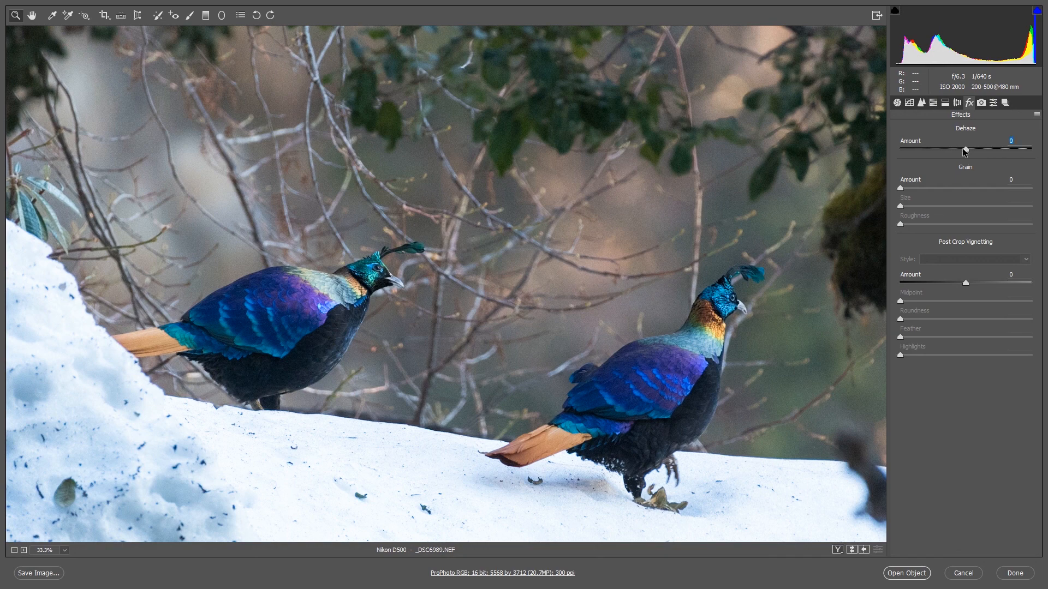
left_click_drag(965, 149, 879, 132)
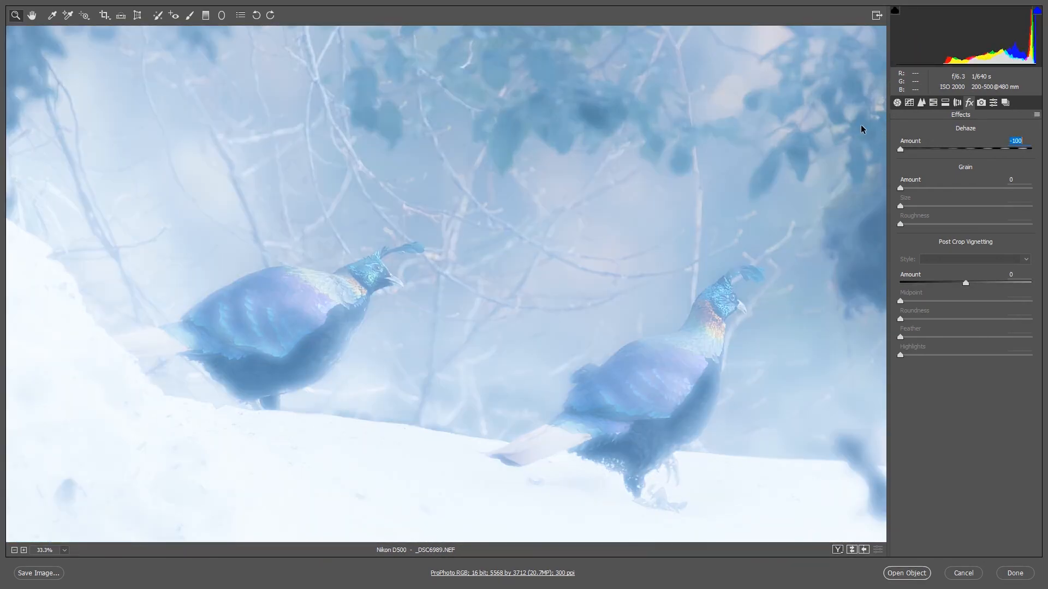
left_click_drag(900, 149, 928, 156)
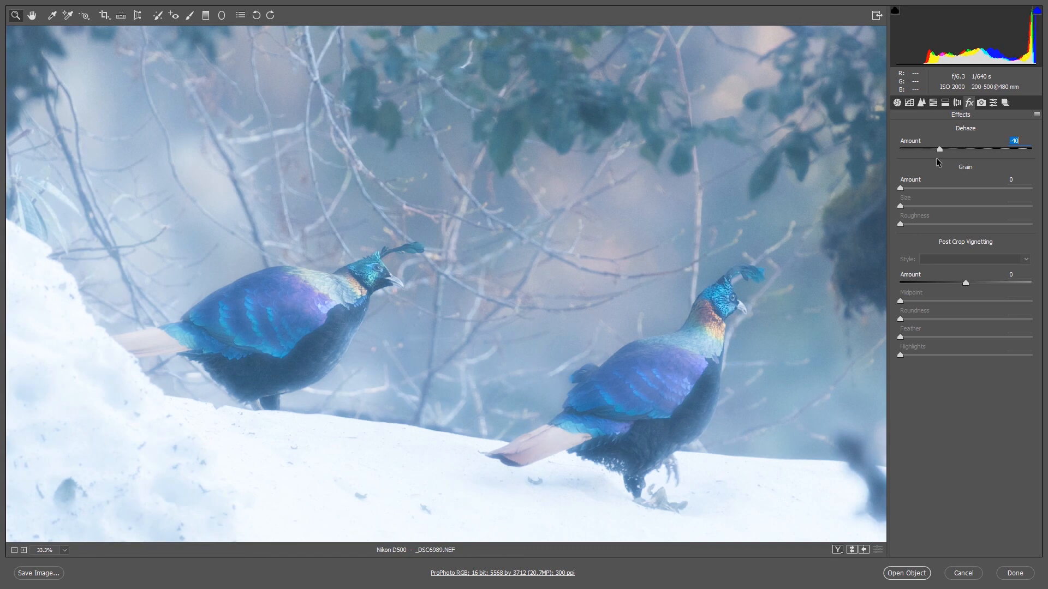
left_click_drag(935, 158, 961, 152)
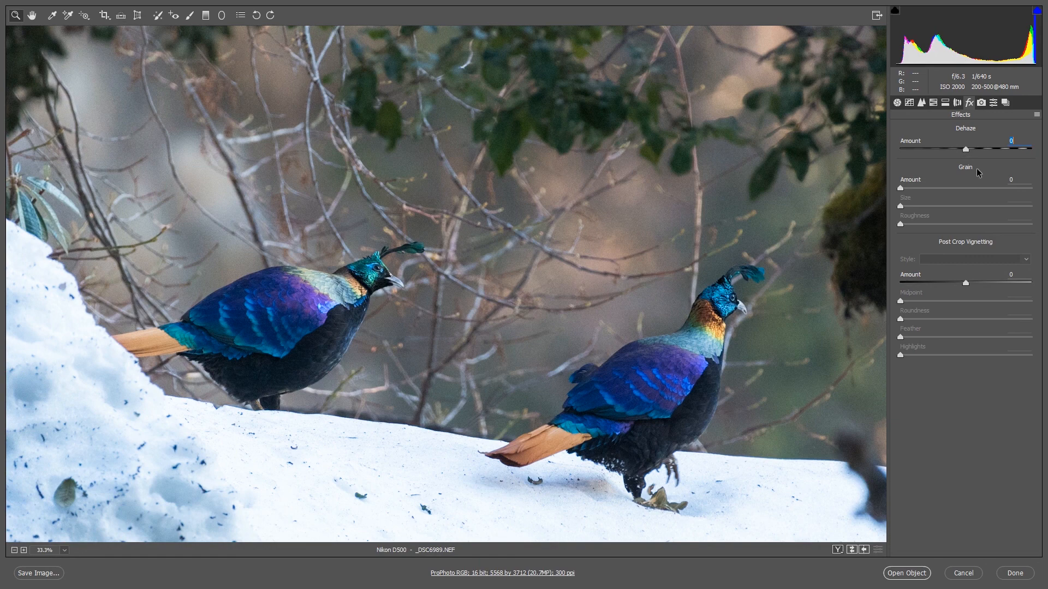
left_click_drag(967, 150, 980, 152)
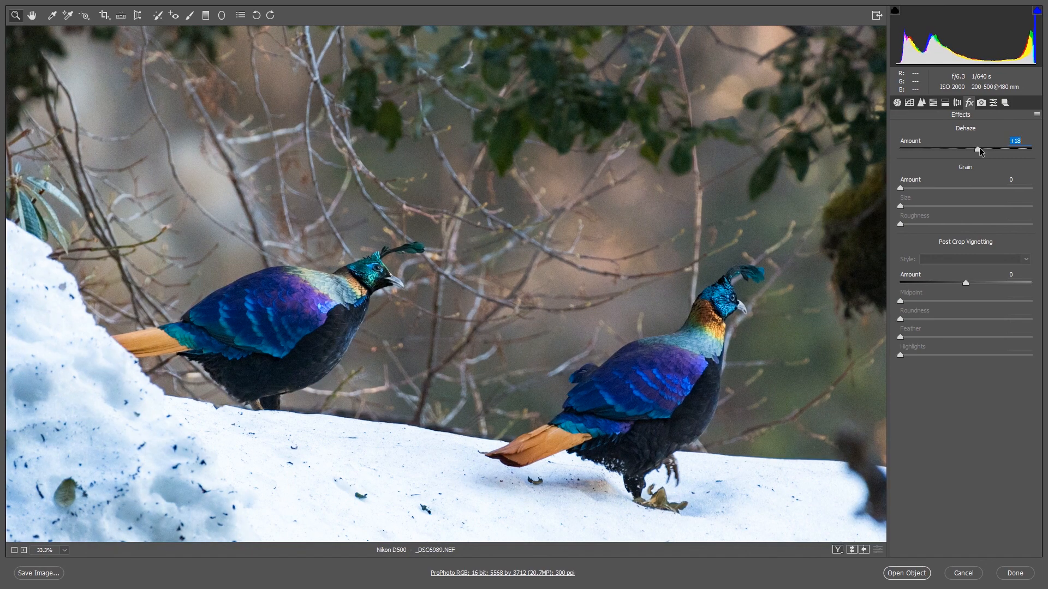
left_click_drag(980, 152, 975, 151)
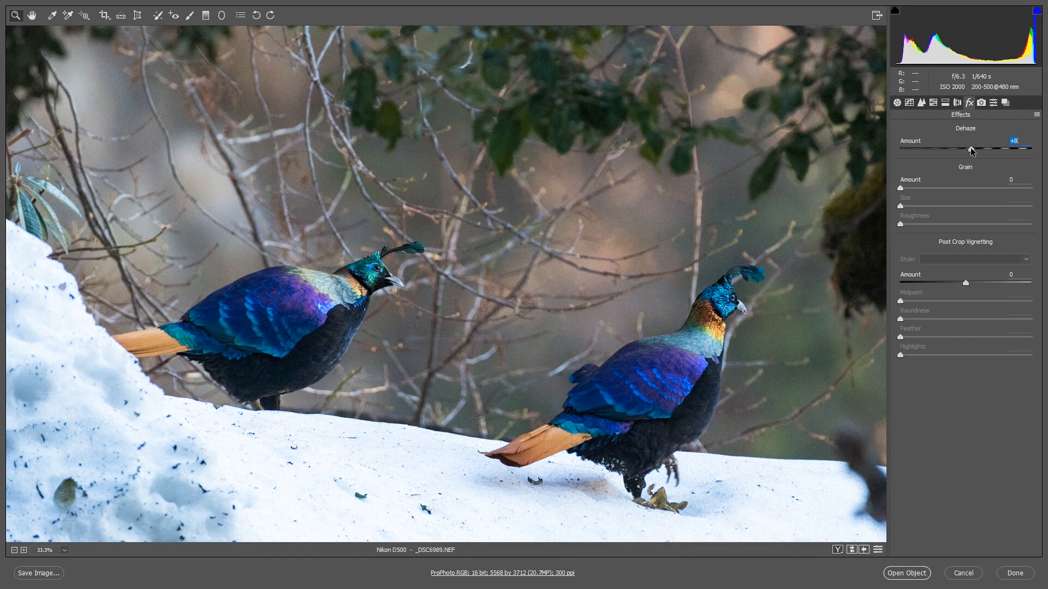
left_click_drag(971, 152, 968, 152)
Try the Camera Vivid profile in the Camera Calibration, and return to Adobe Standard.
left_click(985, 104)
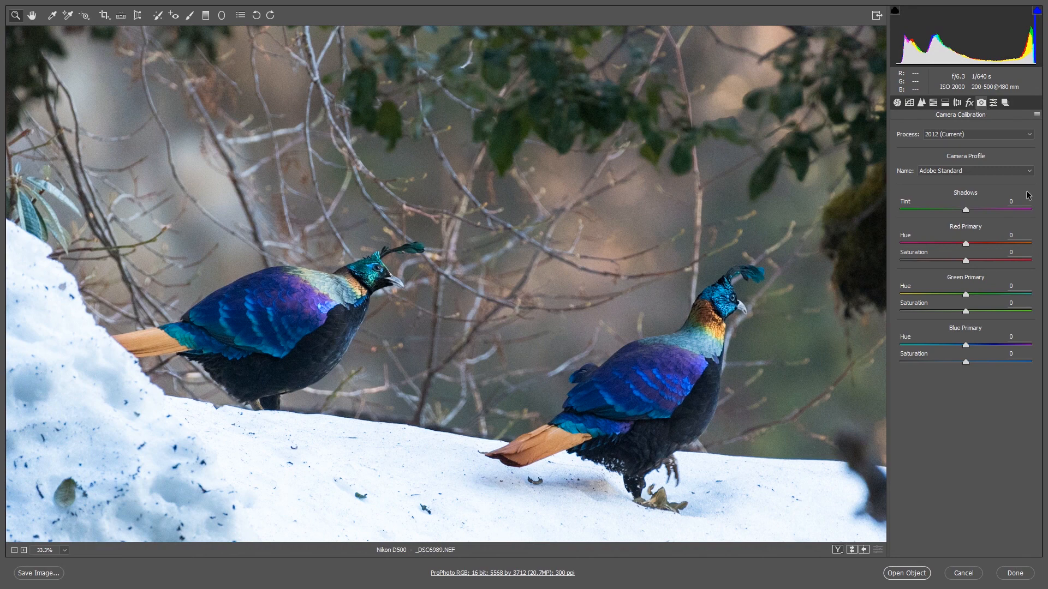
left_click(981, 172)
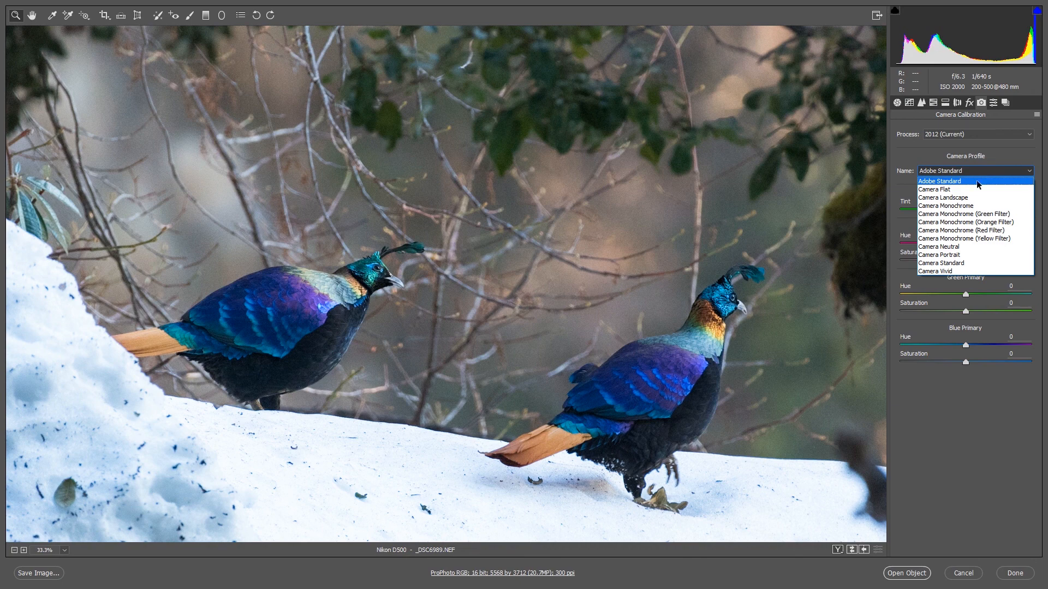
left_click(959, 272)
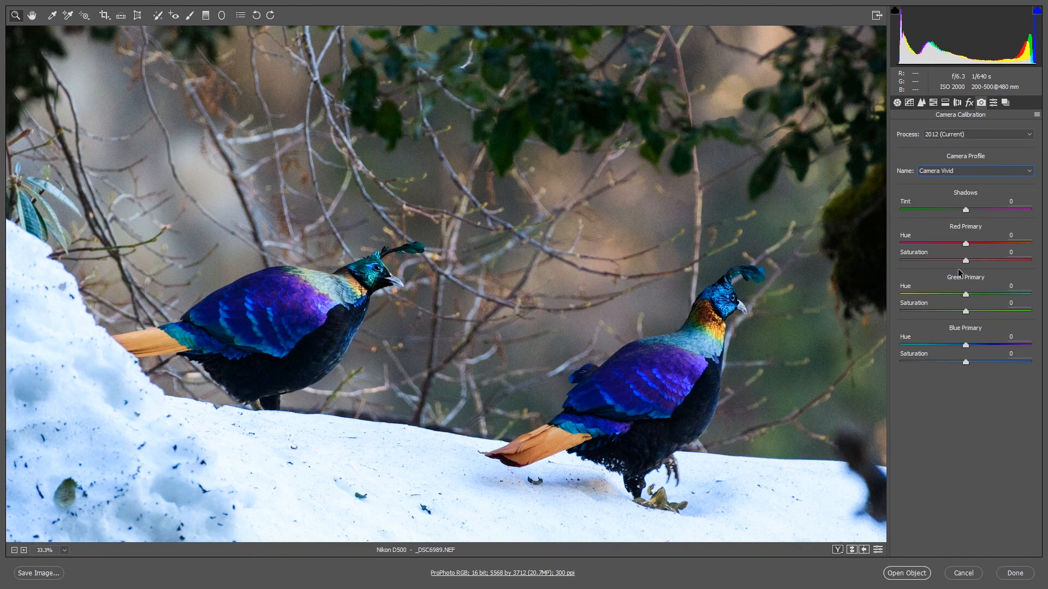
left_click(987, 172)
left_click(985, 178)
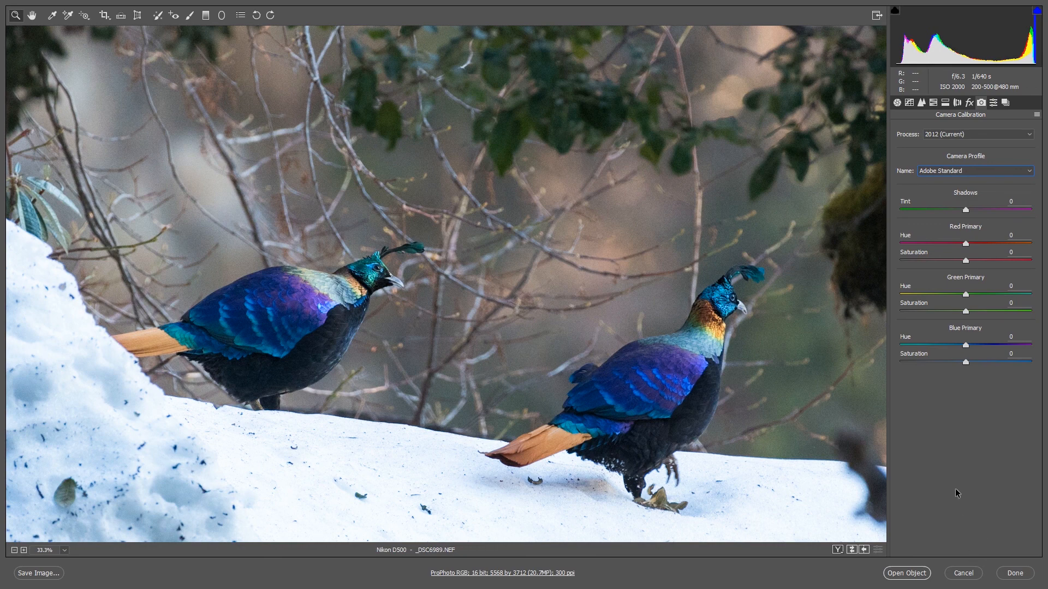
Open the edited raw photo in Photoshop as an object.
left_click(910, 574)
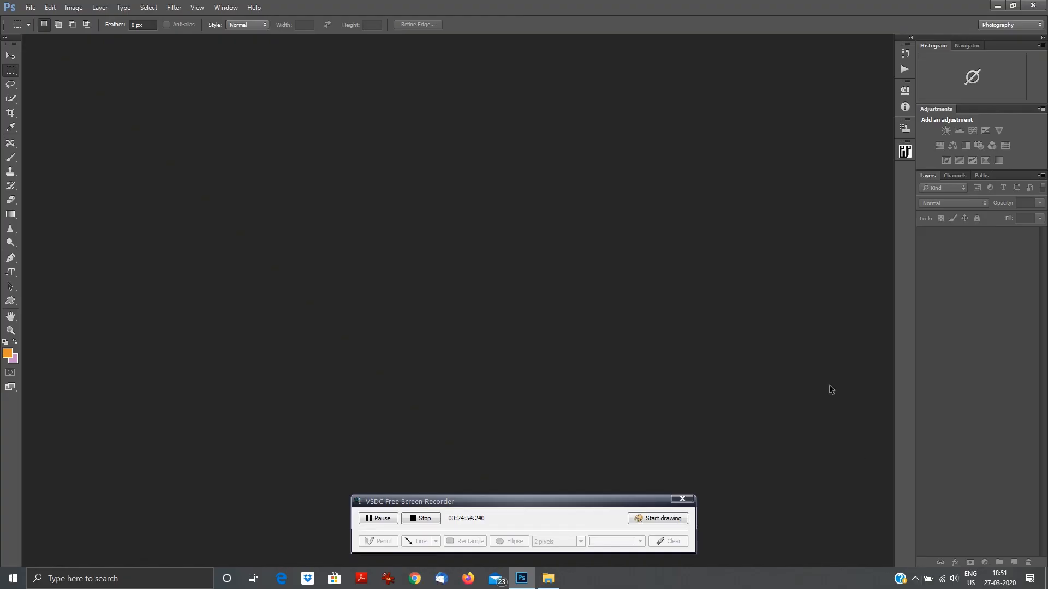